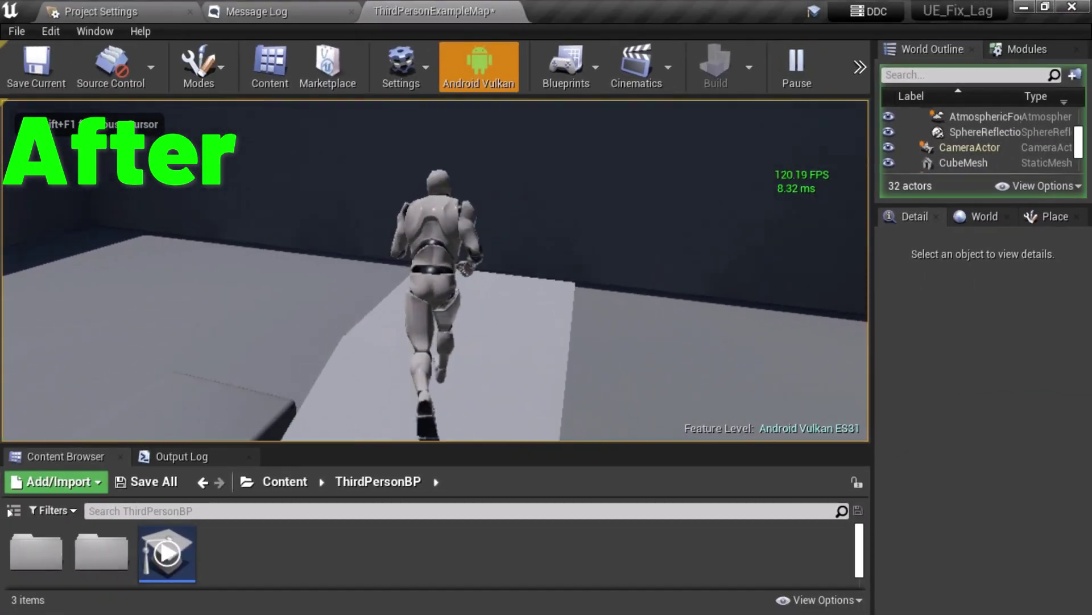
# Fly around the third-person example level and check the viewport's frame rate
pyautogui.press('w')
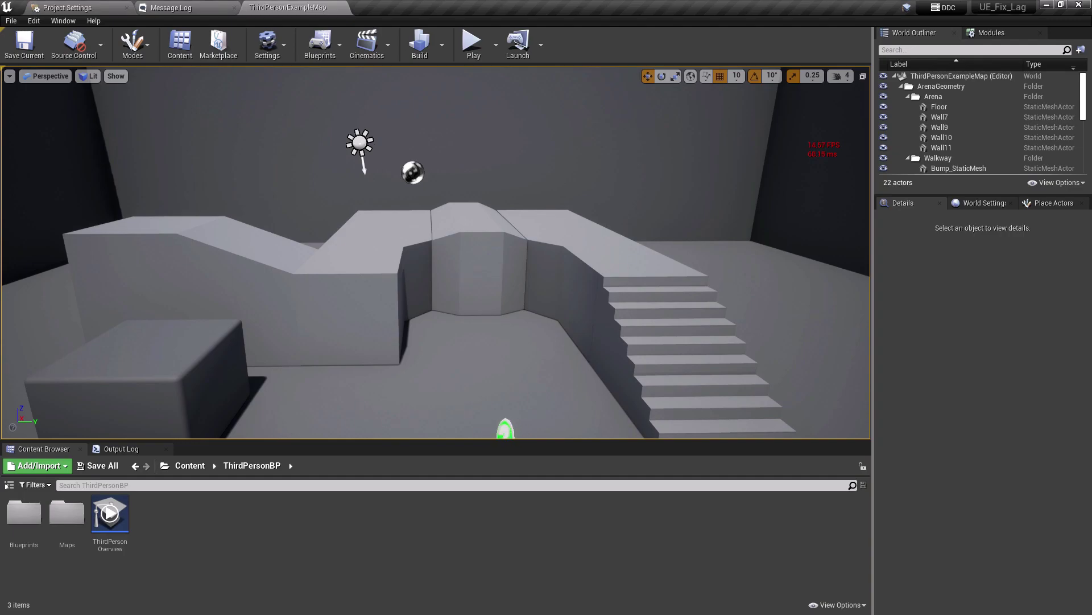
pyautogui.moveTo(436, 253); pyautogui.dragTo(436, 219)
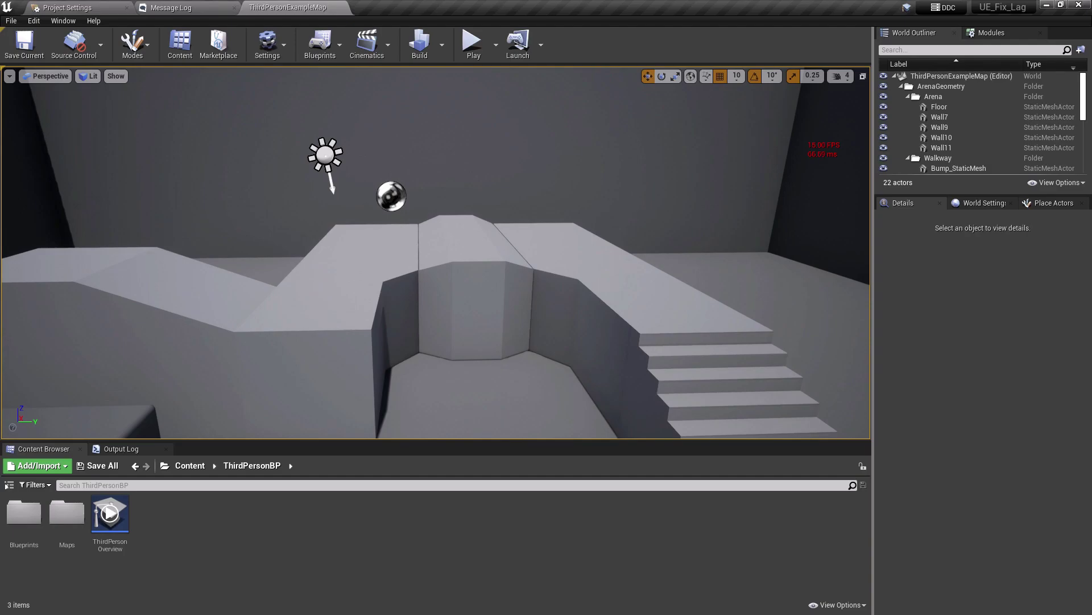
pyautogui.moveTo(435, 253)
pyautogui.mouseDown(button='right')
pyautogui.moveTo(462, 274)
pyautogui.moveTo(435, 244)
pyautogui.moveTo(426, 252)
pyautogui.mouseUp(button='right')
pyautogui.press('s')
pyautogui.press('w')
pyautogui.press('q')
pyautogui.press('w')
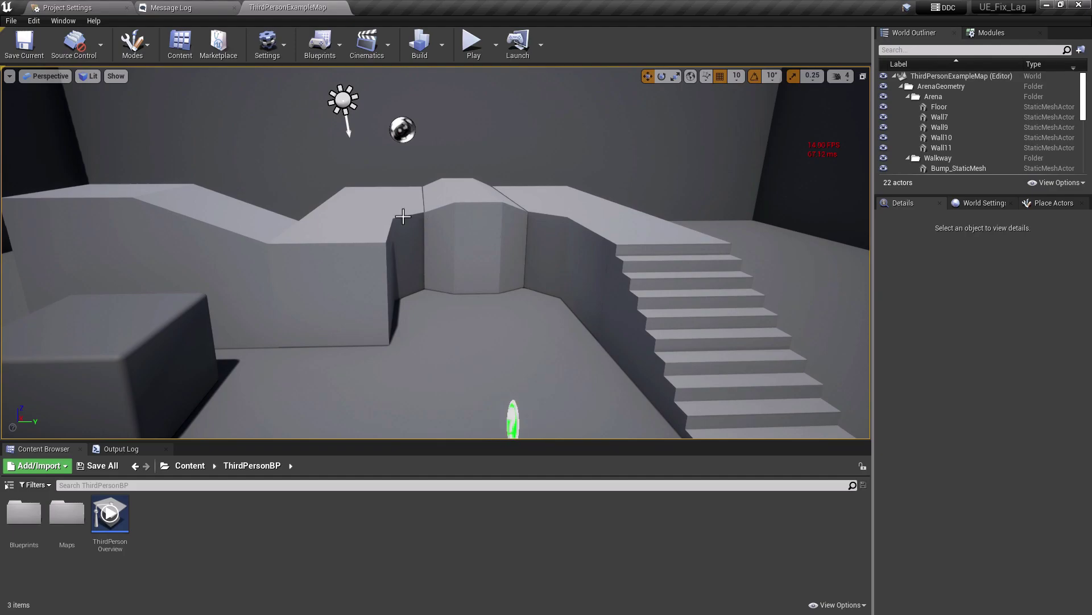
# Set the overall engine scalability quality to Low, trying the High and Medium presets on the way down
pyautogui.click(268, 52)
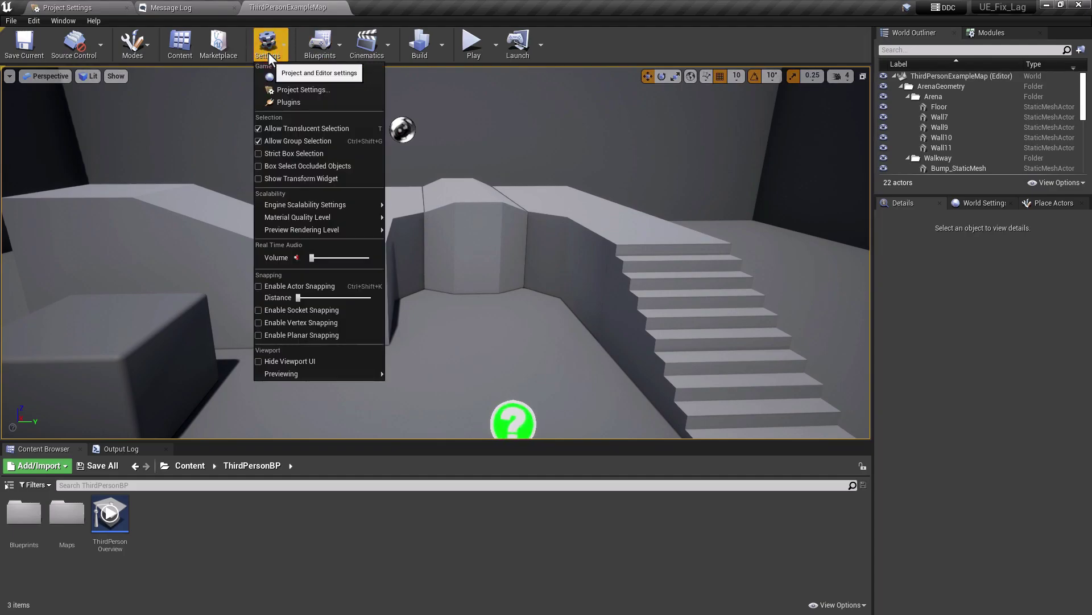
pyautogui.moveTo(315, 202)
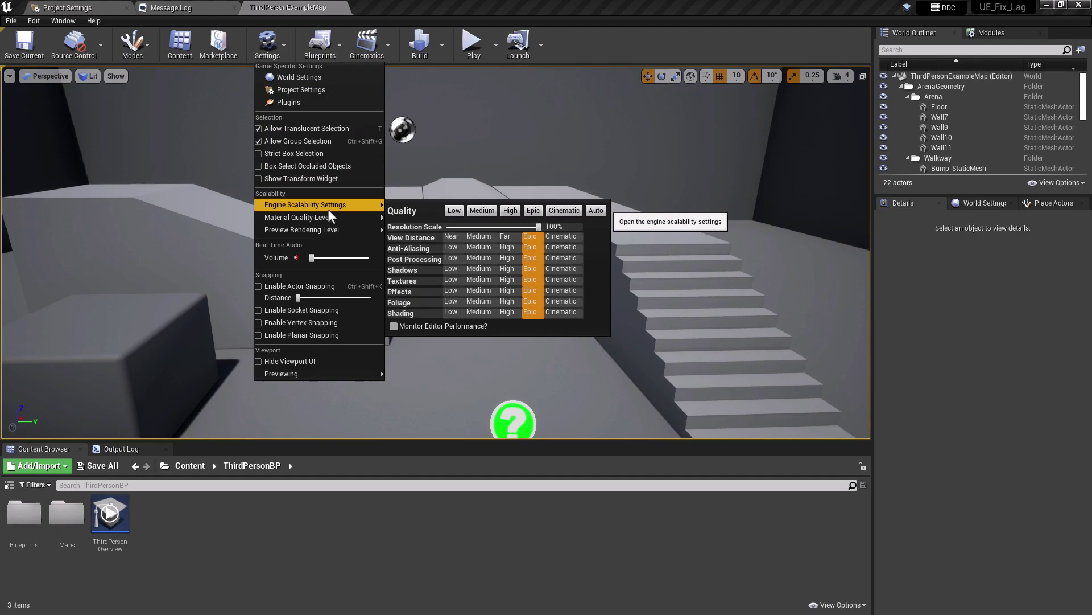
pyautogui.click(505, 210)
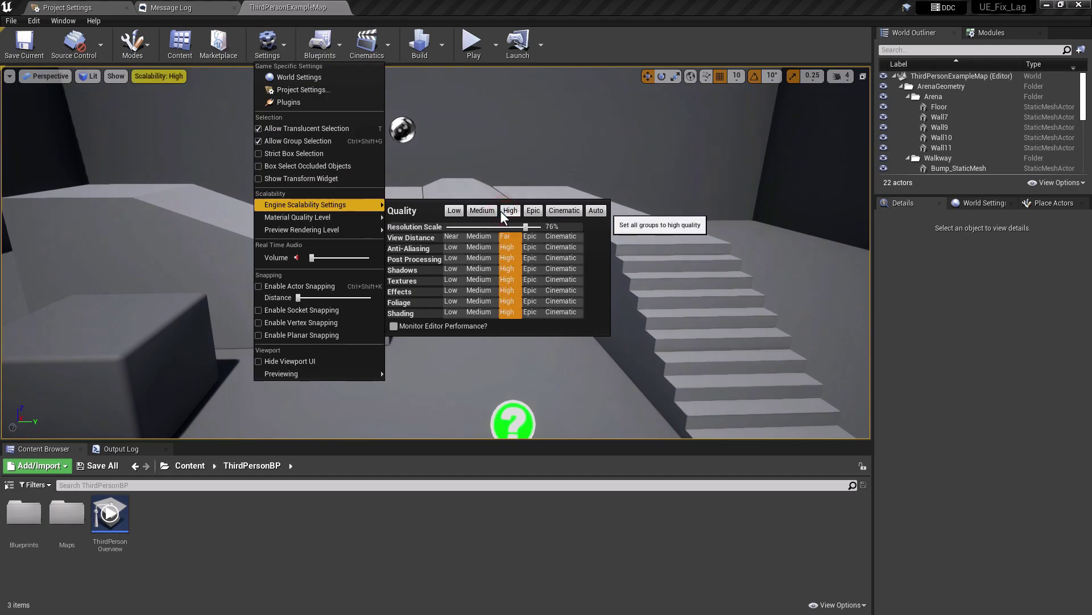
pyautogui.click(482, 210)
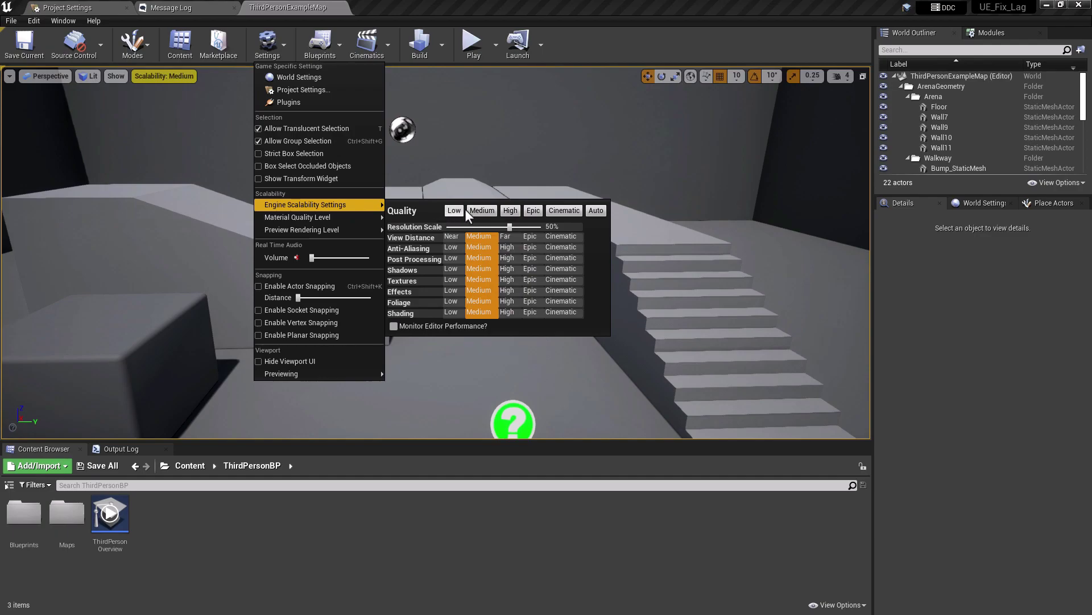
pyautogui.click(454, 210)
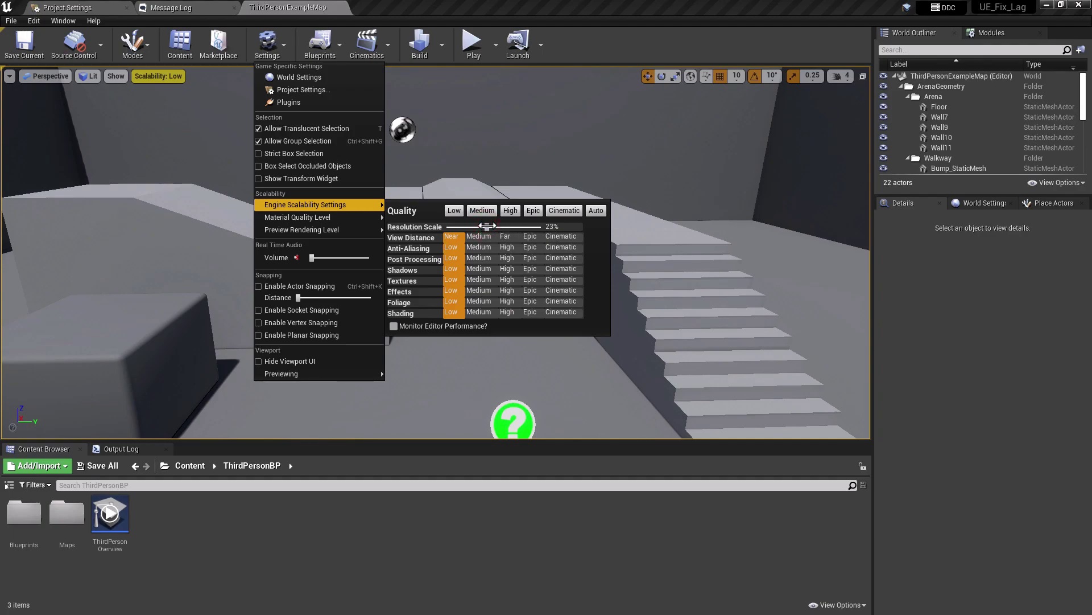
# Fly around the stairs, ramp and cube to examine the frame rate at Low scalability
pyautogui.moveTo(740, 232)
pyautogui.mouseDown(button='right')
pyautogui.moveTo(694, 301)
pyautogui.moveTo(763, 245)
pyautogui.moveTo(746, 224)
pyautogui.moveTo(771, 232)
pyautogui.moveTo(742, 225)
pyautogui.mouseUp(button='right')
pyautogui.press('w')
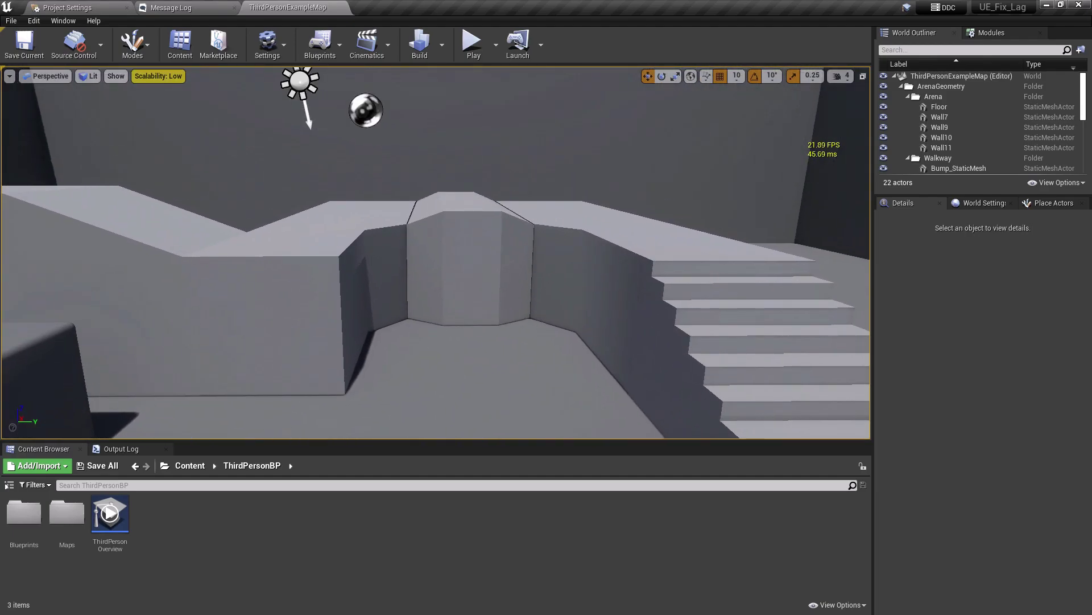
pyautogui.press('s')
pyautogui.press('e')
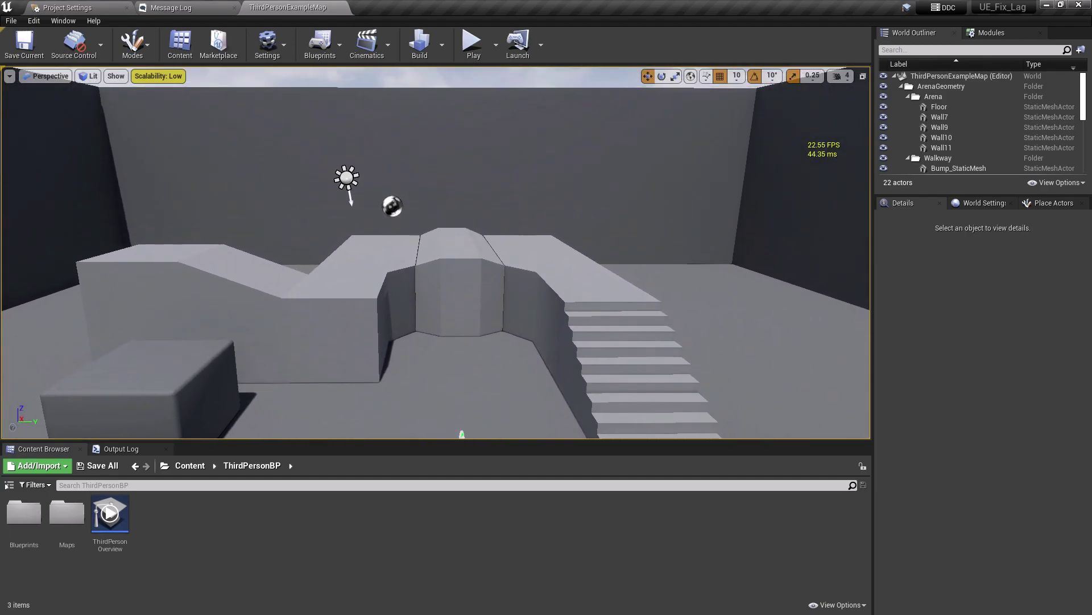
pyautogui.press('q')
pyautogui.press('q')
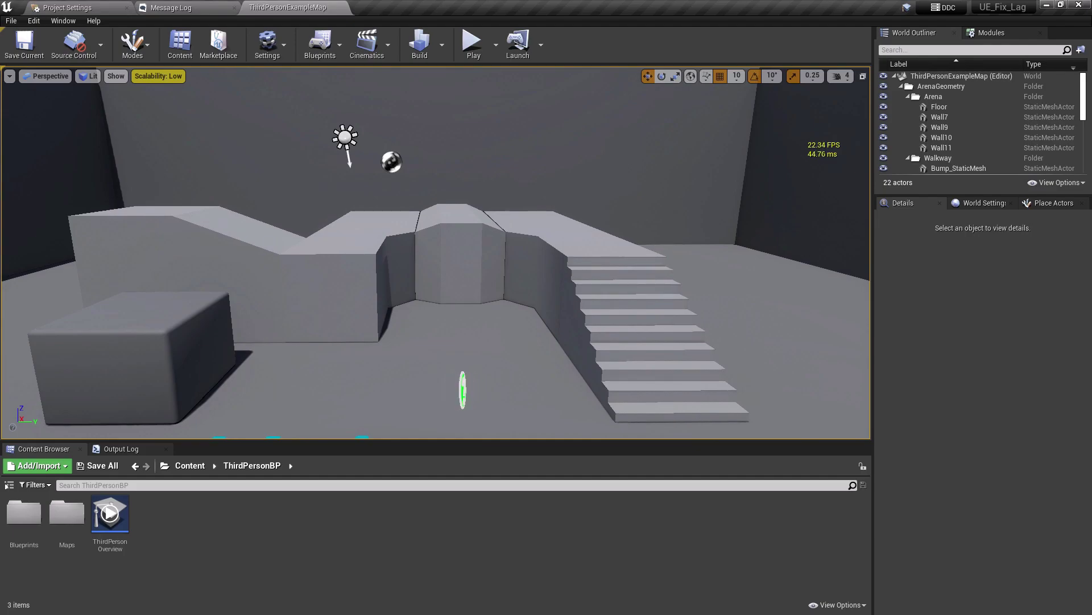
pyautogui.moveTo(671, 324); pyautogui.dragTo(671, 336)
pyautogui.press('s')
pyautogui.moveTo(672, 336); pyautogui.dragTo(660, 330, button='right')
pyautogui.press('s')
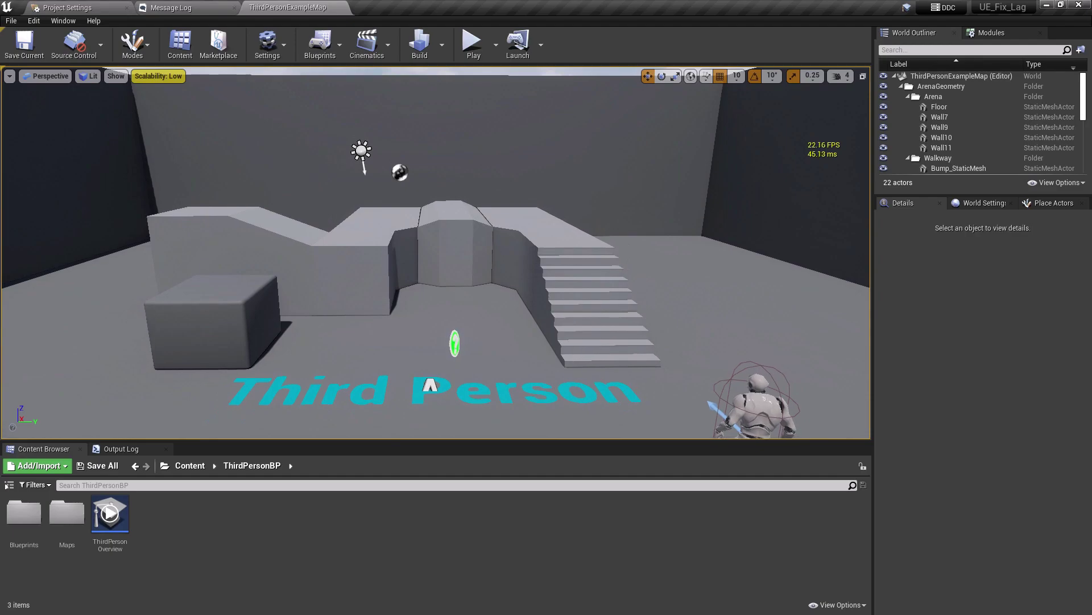
pyautogui.press('w')
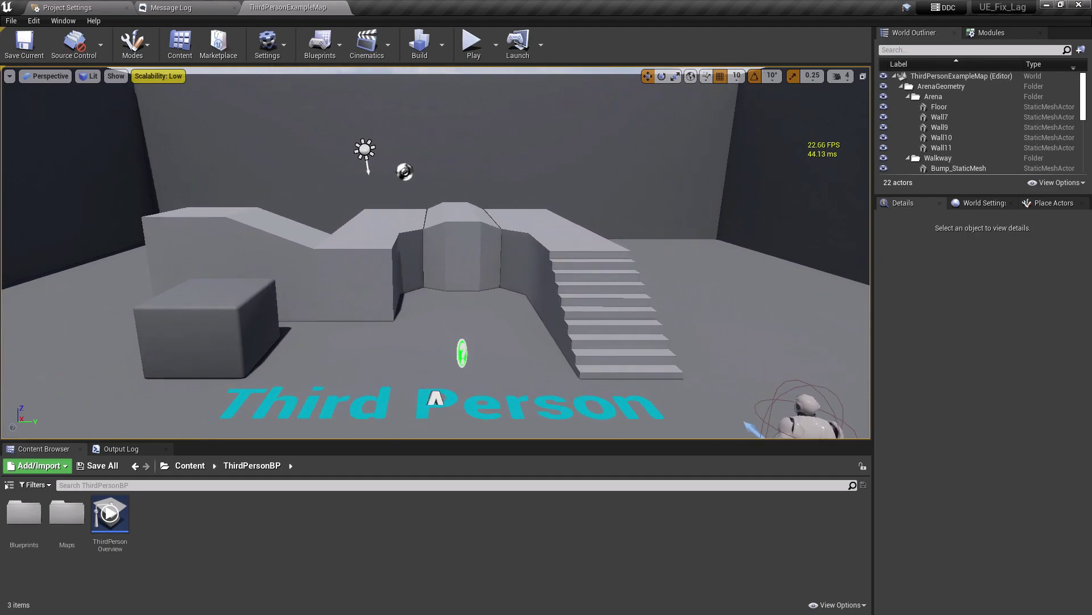
pyautogui.press('e')
pyautogui.press('w')
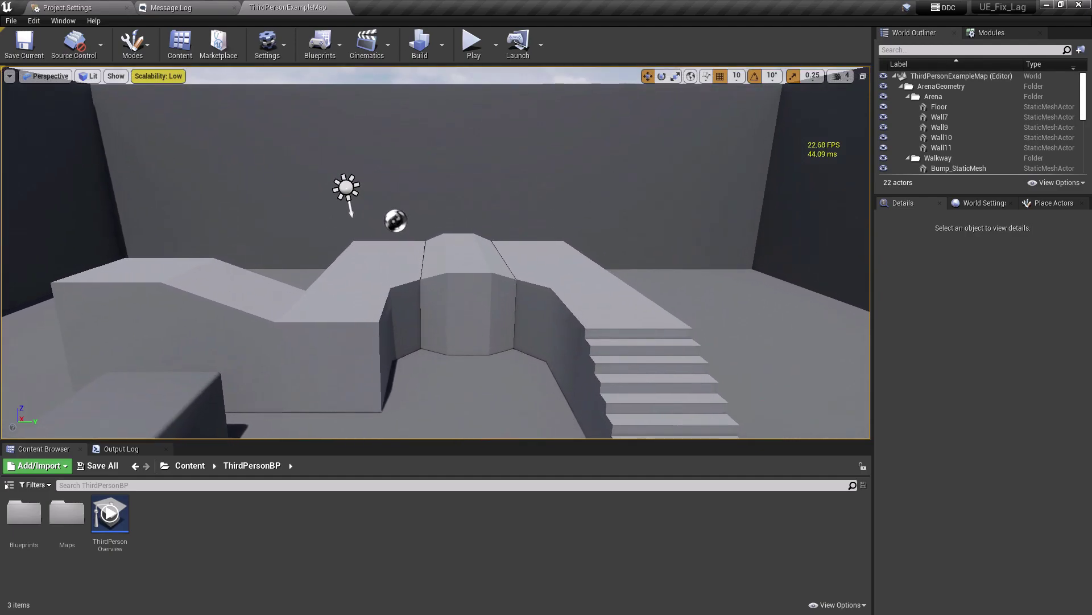
pyautogui.press('s')
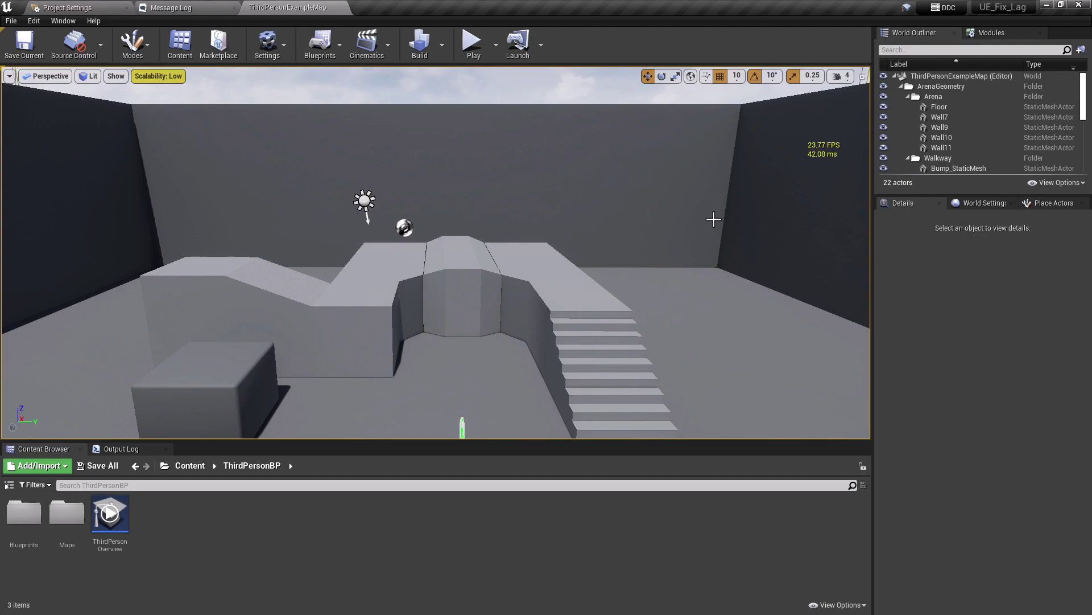
# Enable Support Vulkan in the Build options of the project's Android platform settings
pyautogui.click(83, 8)
pyautogui.scroll(8, 144, 165)
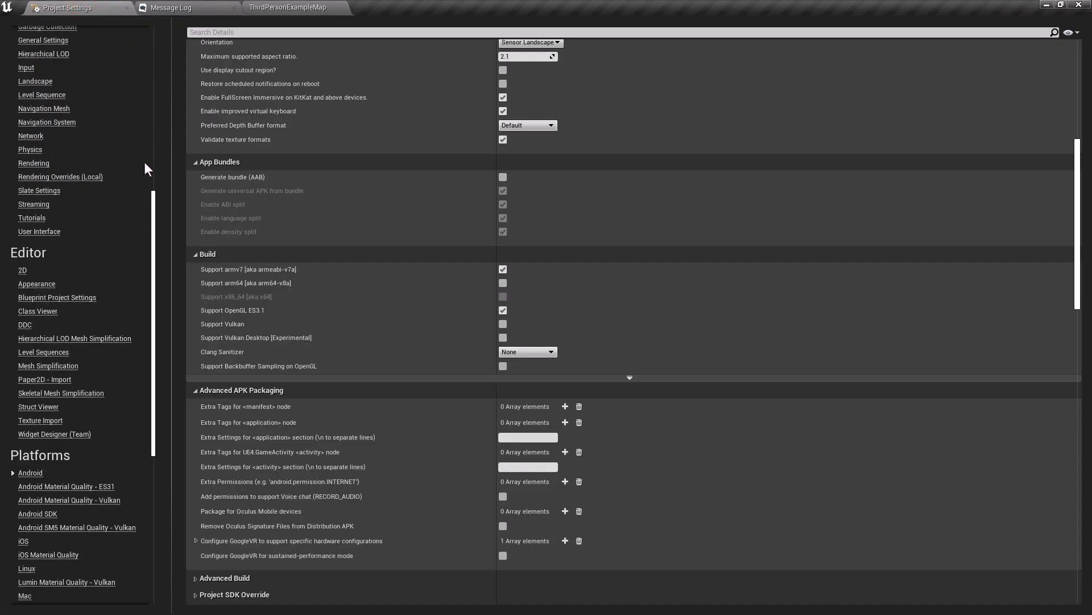
pyautogui.scroll(4, 56, 163)
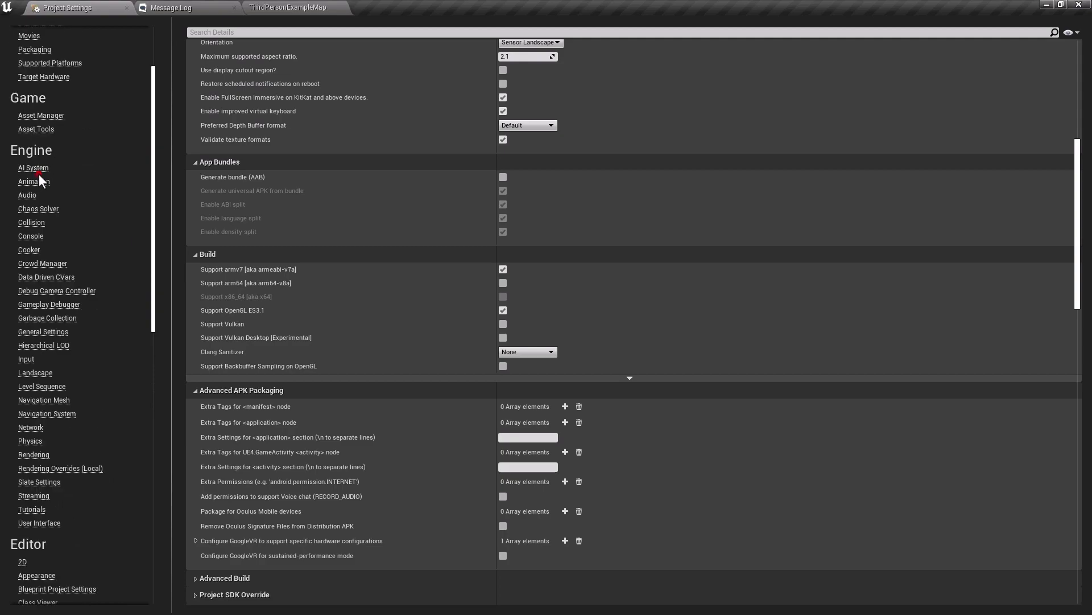
pyautogui.scroll(-11, 49, 245)
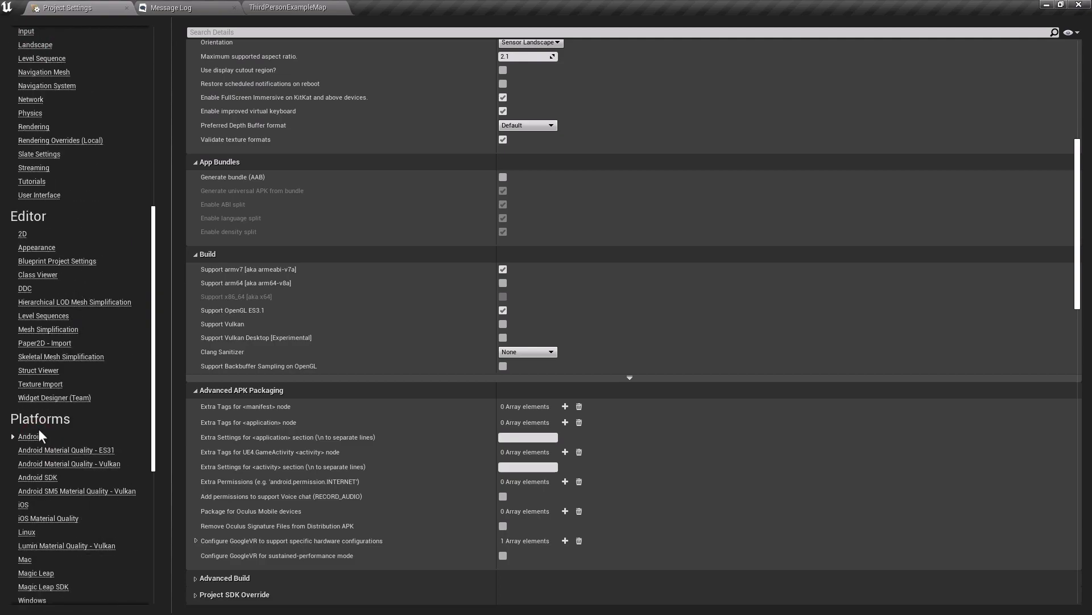
pyautogui.scroll(10, 333, 314)
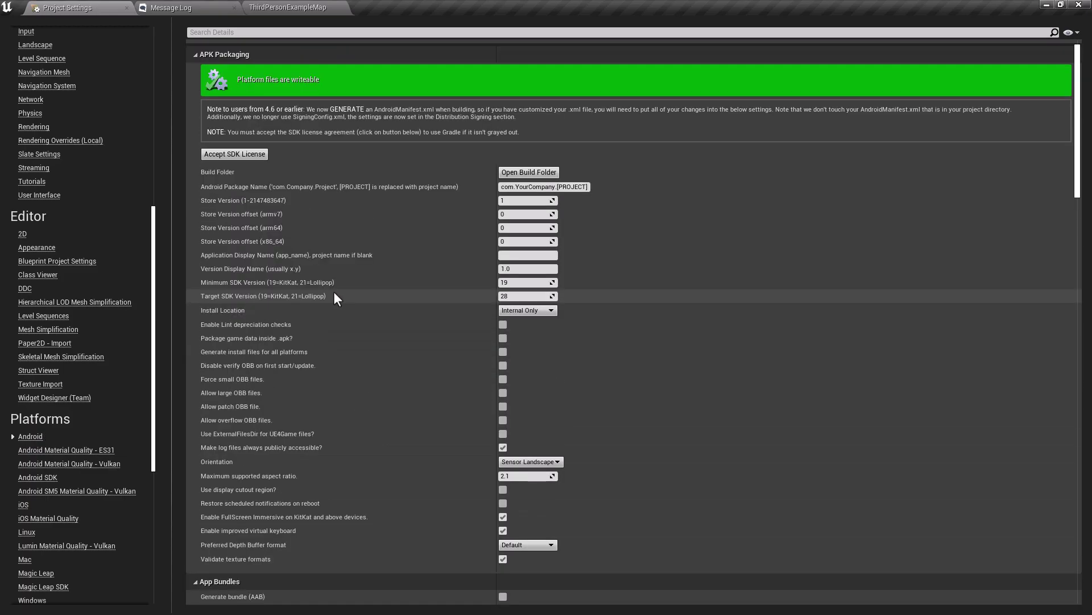
pyautogui.scroll(-3, 334, 291)
pyautogui.scroll(5, 333, 292)
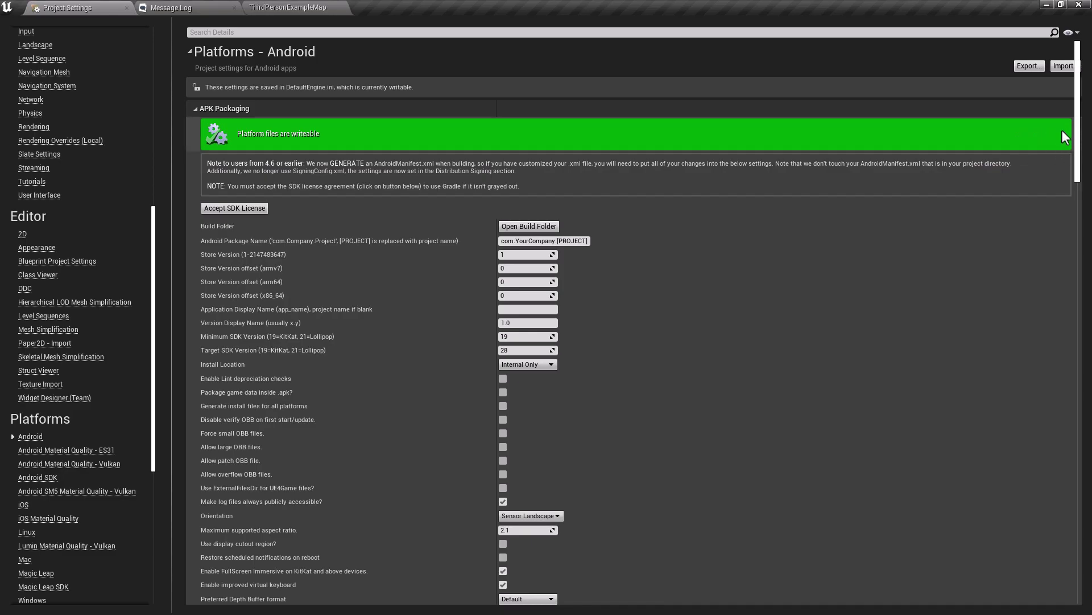
pyautogui.scroll(-5, 1019, 170)
pyautogui.scroll(-8, 620, 392)
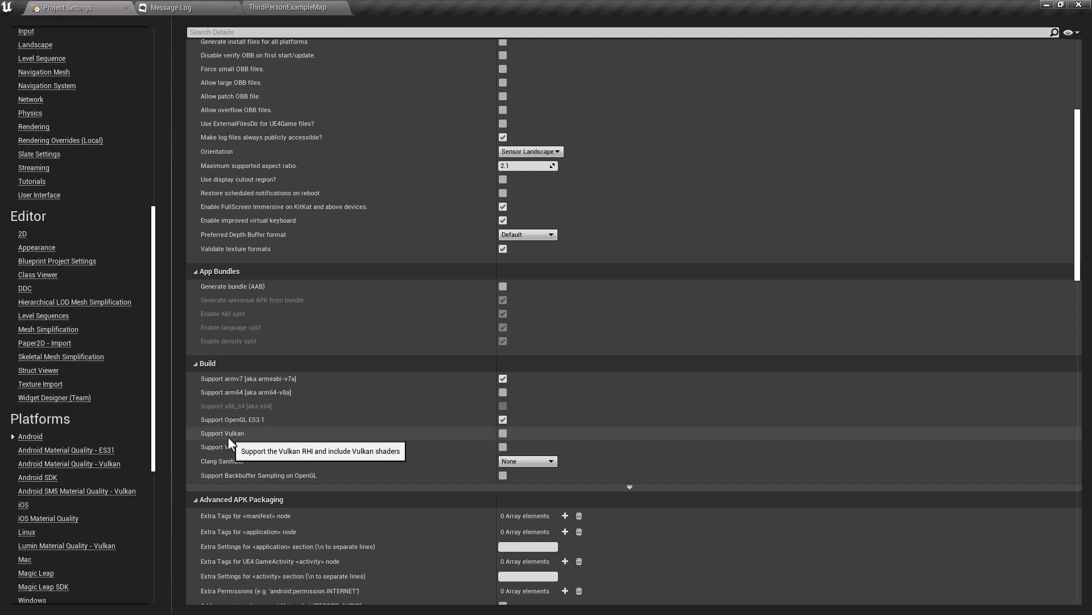
pyautogui.click(503, 432)
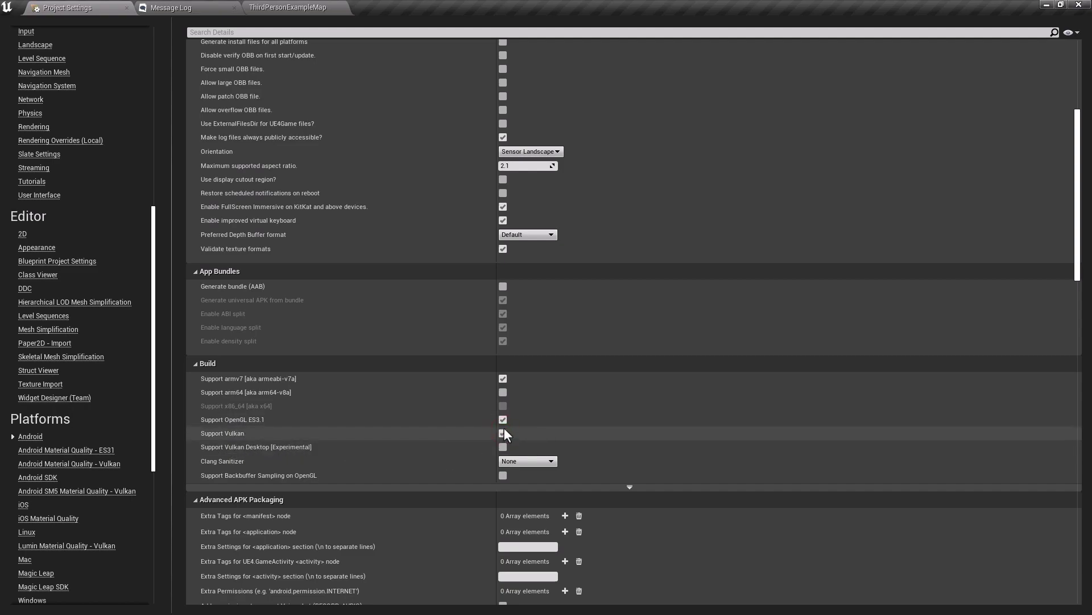
pyautogui.scroll(9, 459, 447)
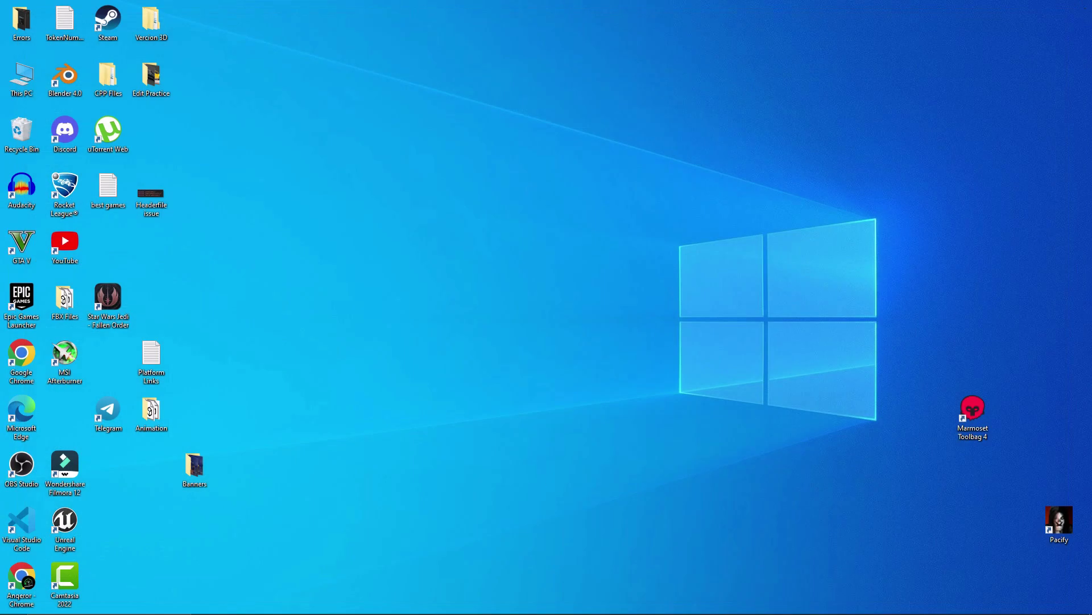
# Reopen the UE_Fix_Lag project from the recent files in File Explorer and close the Explorer window
pyautogui.press('super+e')
pyautogui.click(151, 455)
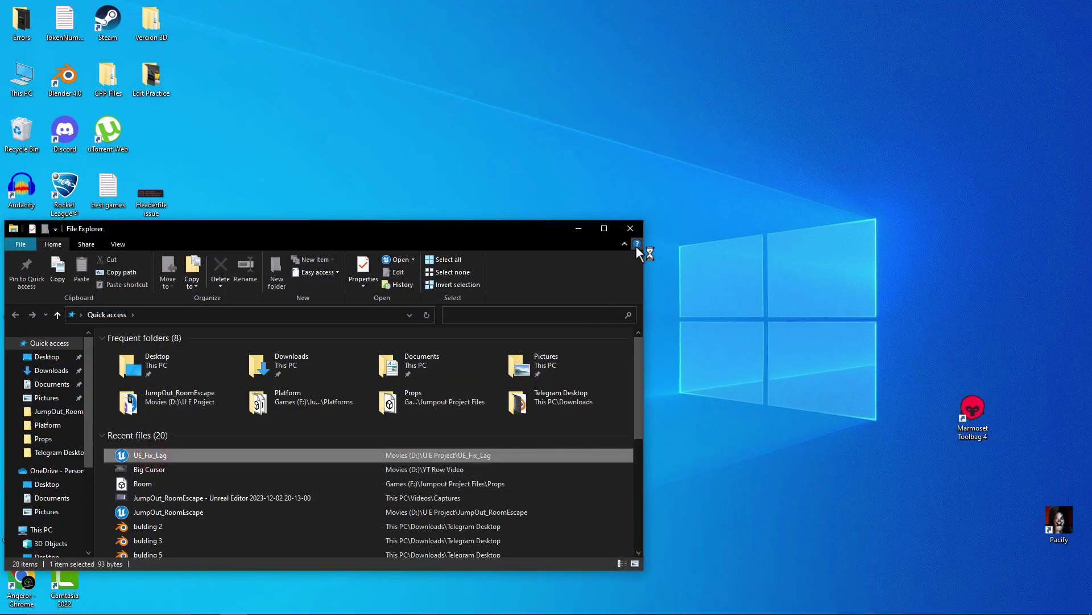
pyautogui.click(632, 229)
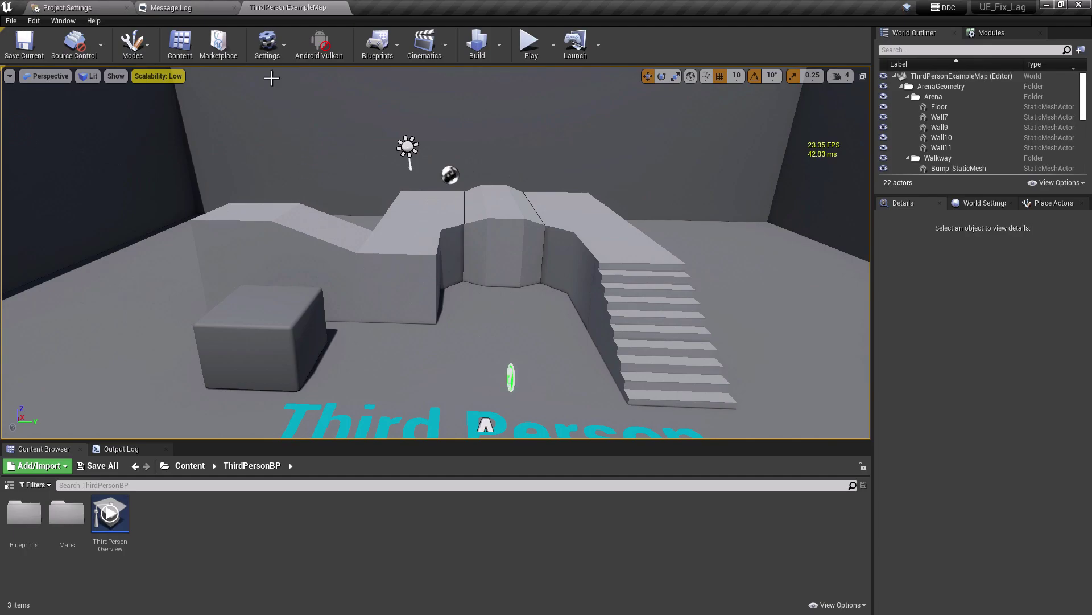
# Set the editor's preview rendering level to Android Vulkan
pyautogui.click(267, 43)
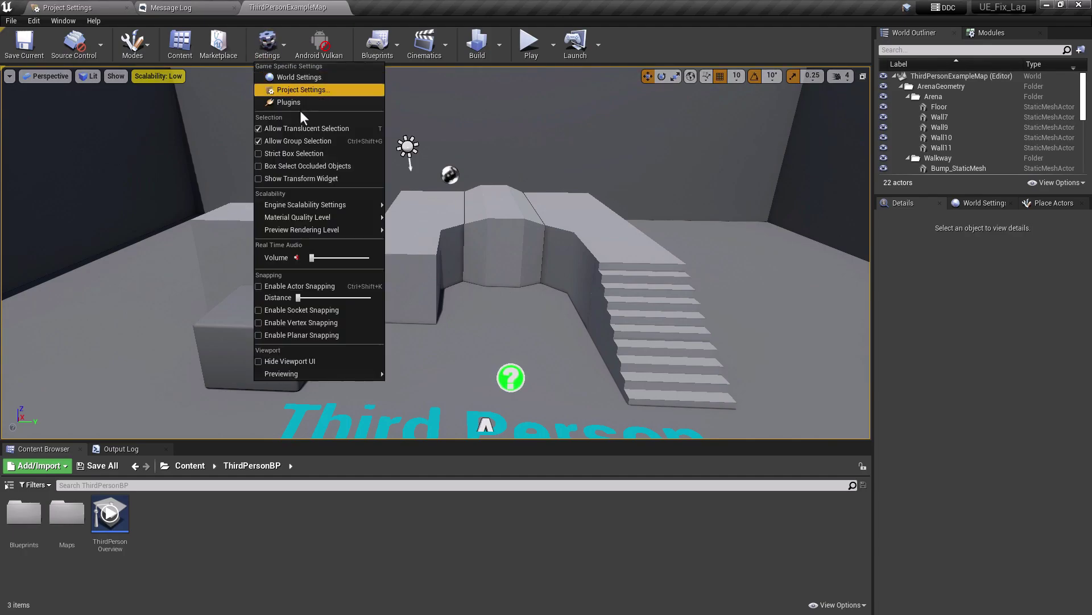
pyautogui.moveTo(299, 208)
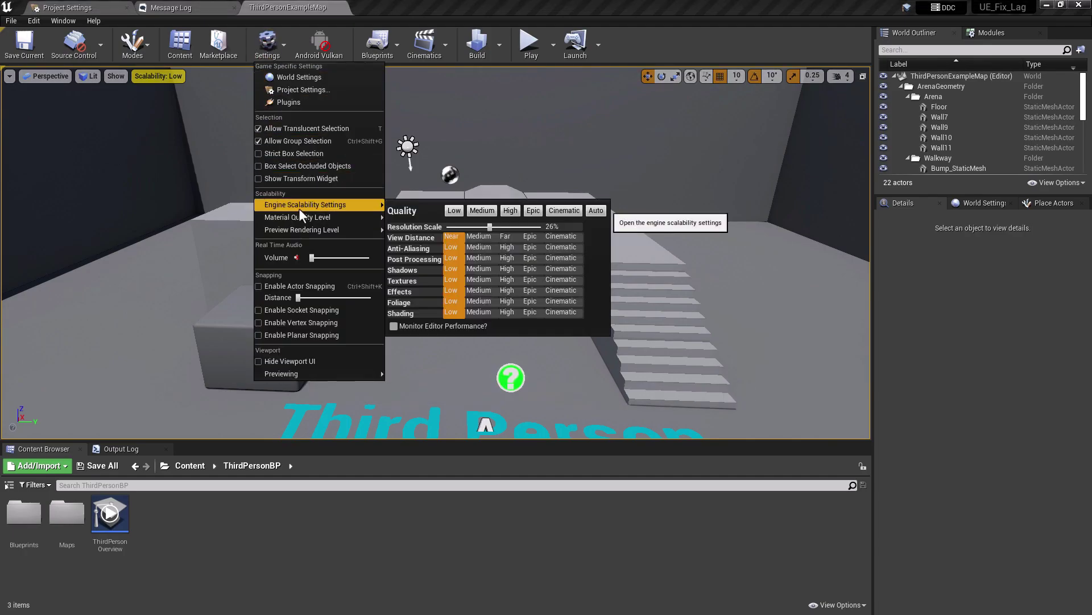
pyautogui.moveTo(300, 231)
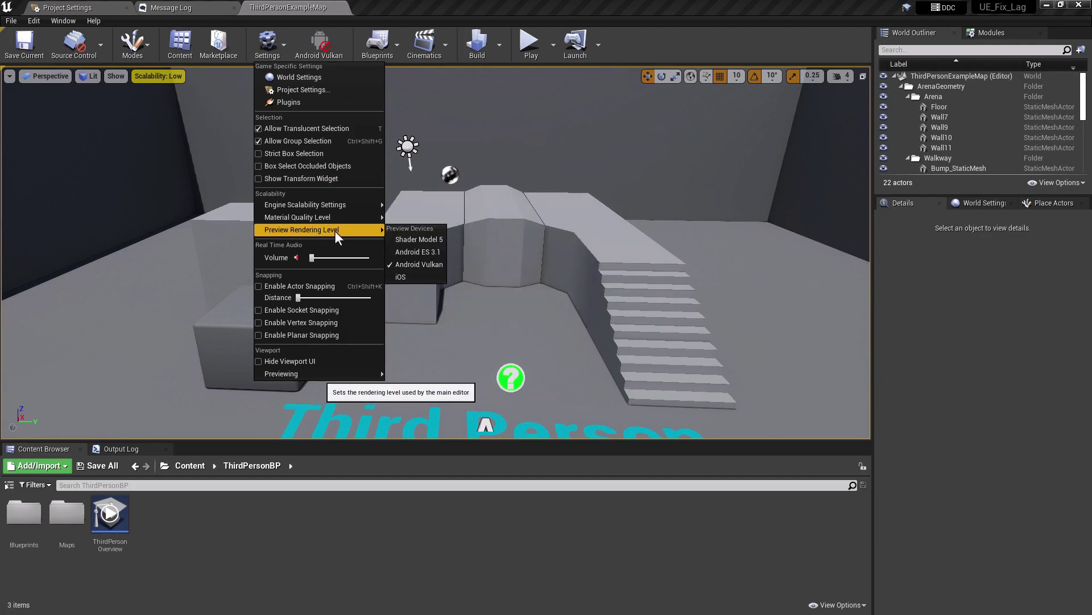
pyautogui.click(412, 266)
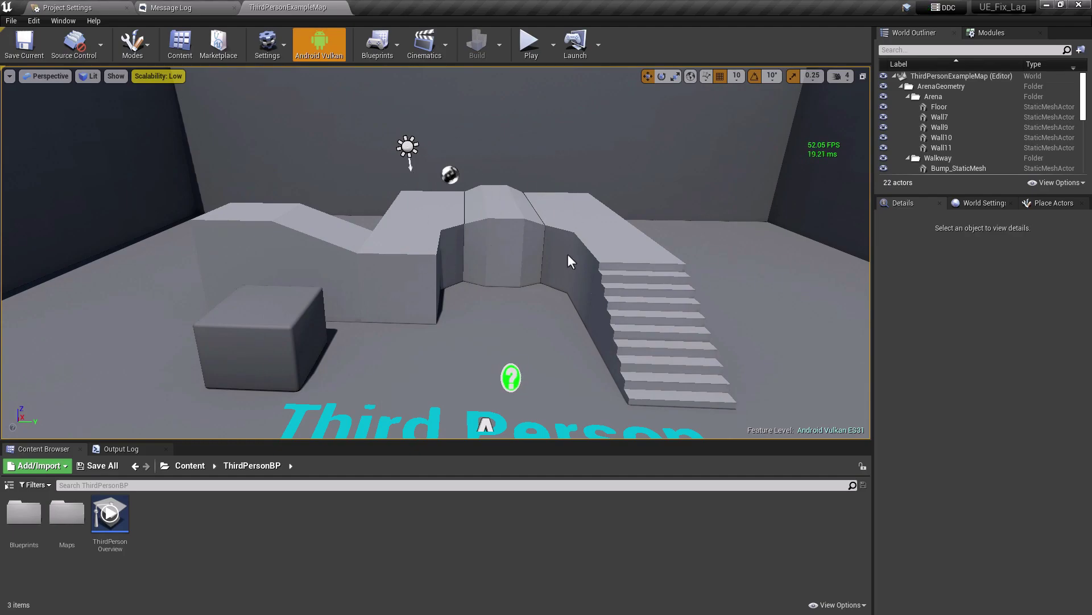
# Fly through the level from several angles to examine the frame rate under the Android Vulkan preview
pyautogui.press('s')
pyautogui.moveTo(510, 264); pyautogui.dragTo(510, 205, button='right')
pyautogui.press('w')
pyautogui.moveTo(509, 239); pyautogui.dragTo(510, 228)
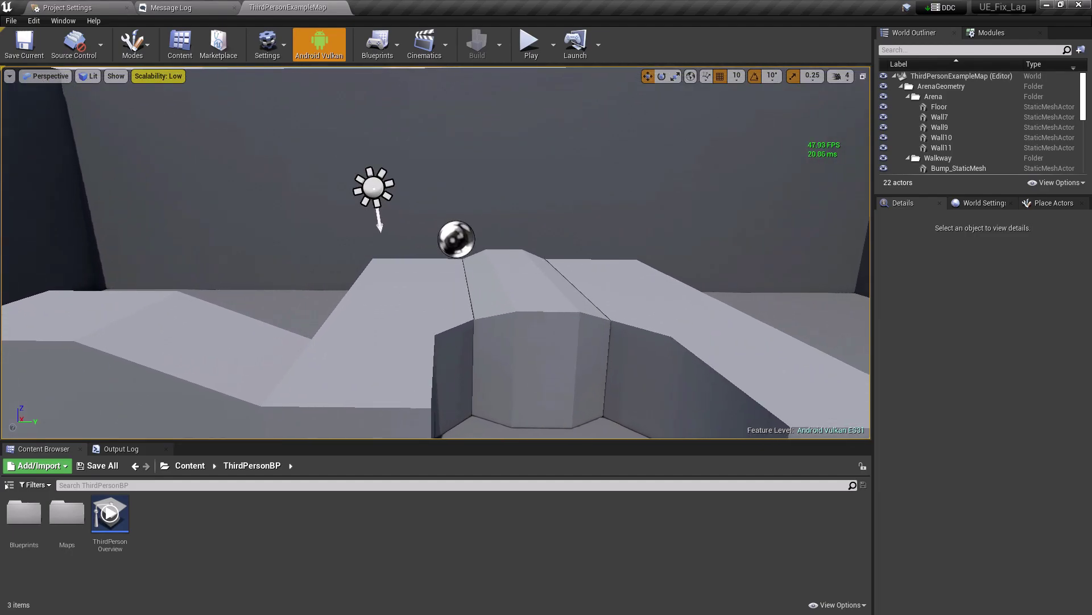
pyautogui.press('s')
pyautogui.moveTo(510, 228); pyautogui.dragTo(540, 296, button='right')
pyautogui.press('w')
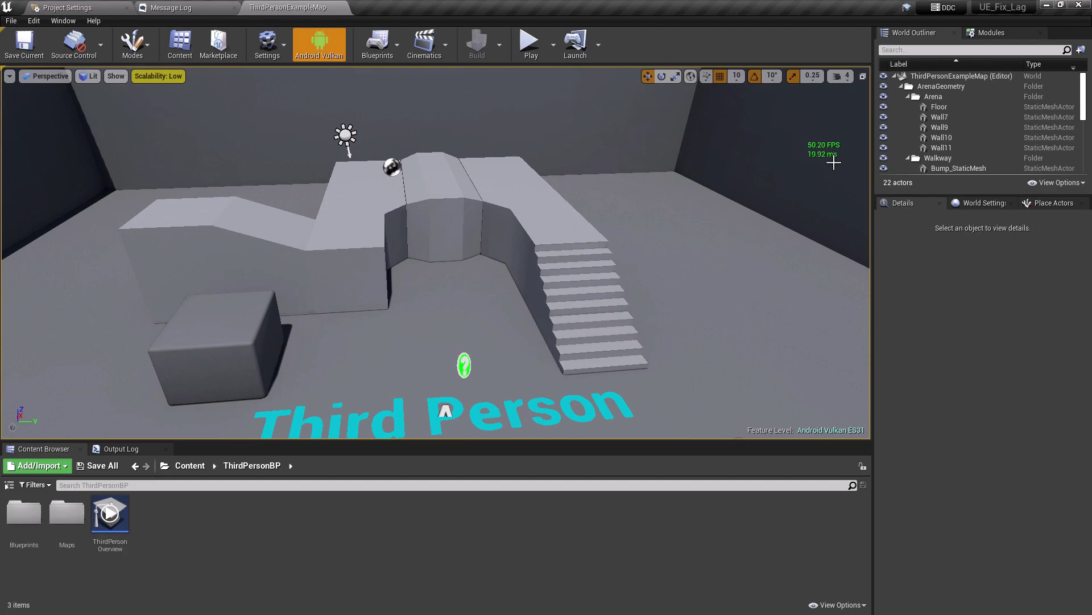
pyautogui.moveTo(814, 230); pyautogui.dragTo(859, 285, button='right')
pyautogui.press('w')
pyautogui.press('q')
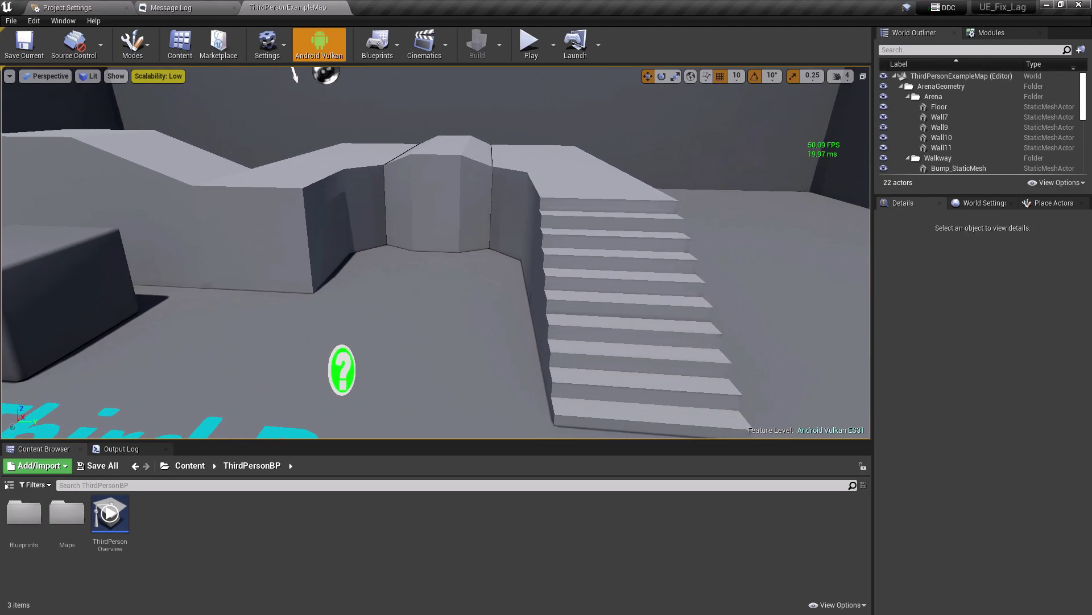
pyautogui.press('s')
pyautogui.moveTo(580, 216); pyautogui.dragTo(606, 216, button='right')
pyautogui.press('a')
pyautogui.press('s')
pyautogui.press('w')
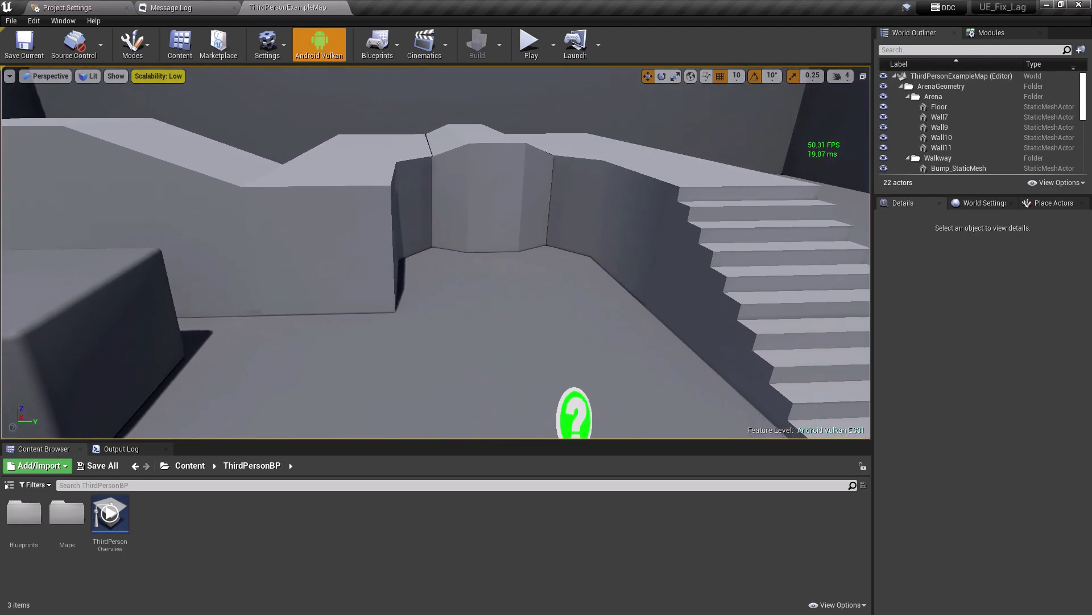
pyautogui.press('e')
pyautogui.moveTo(502, 140); pyautogui.dragTo(502, 140, button='right')
pyautogui.press('s')
pyautogui.press('q')
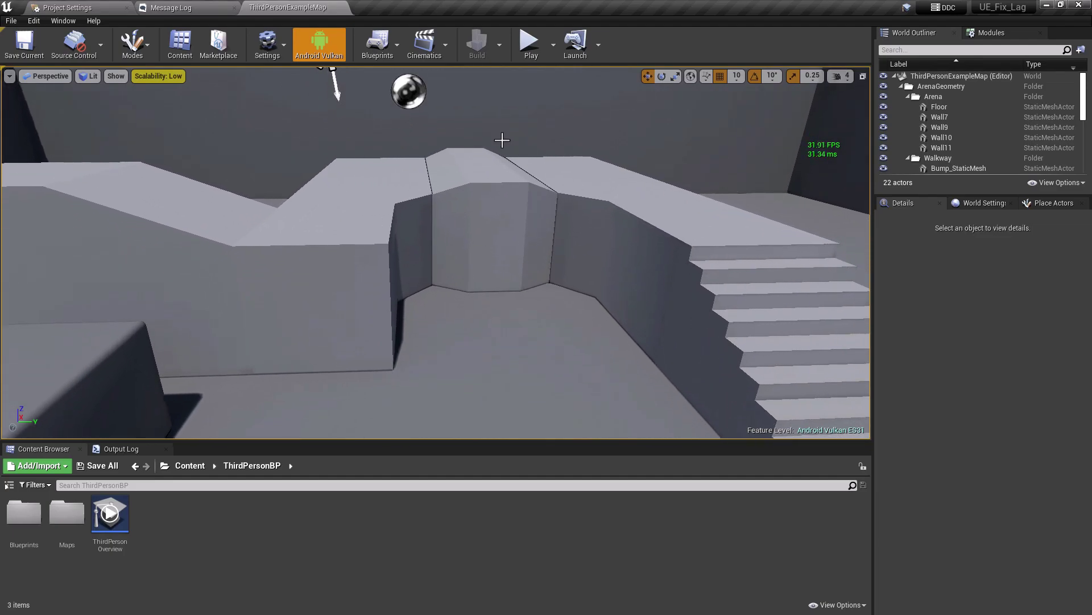
pyautogui.moveTo(464, 215); pyautogui.dragTo(512, 222)
# Turn off the Android Vulkan preview and fly around the level to compare the frame rate
pyautogui.click(325, 53)
pyautogui.press('d')
pyautogui.press('s')
pyautogui.moveTo(512, 256)
pyautogui.mouseDown(button='right')
pyautogui.moveTo(455, 256)
pyautogui.moveTo(506, 261)
pyautogui.moveTo(507, 245)
pyautogui.mouseUp(button='right')
pyautogui.press('a')
pyautogui.press('w')
pyautogui.press('s')
pyautogui.press('e')
pyautogui.press('w')
pyautogui.moveTo(386, 105); pyautogui.dragTo(386, 109, button='right')
pyautogui.press('a')
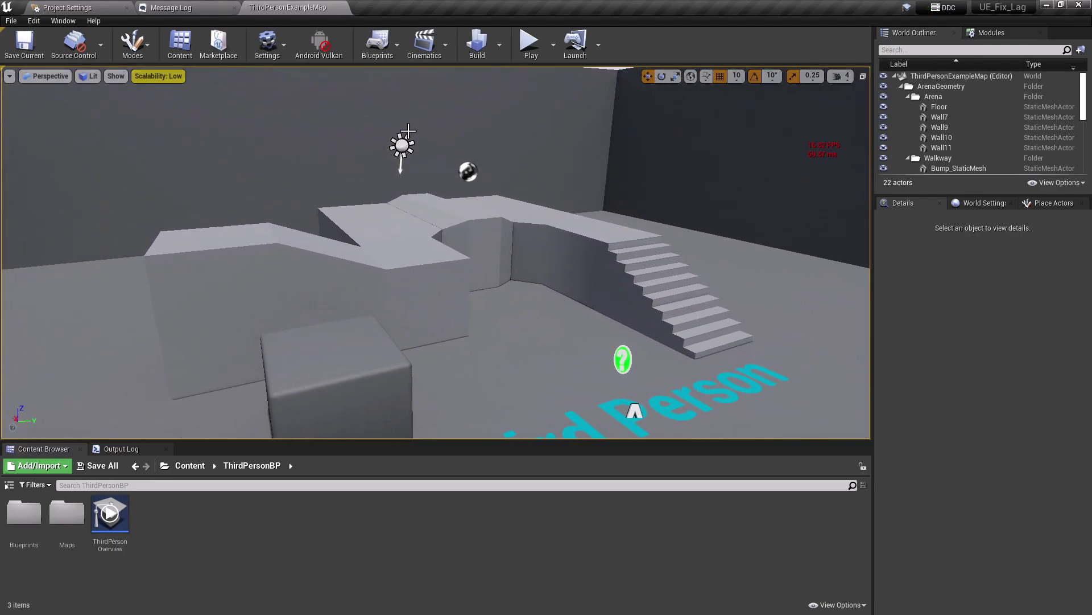
# Turn the Android Vulkan preview back on and fly around the level to compare the frame rate
pyautogui.click(329, 50)
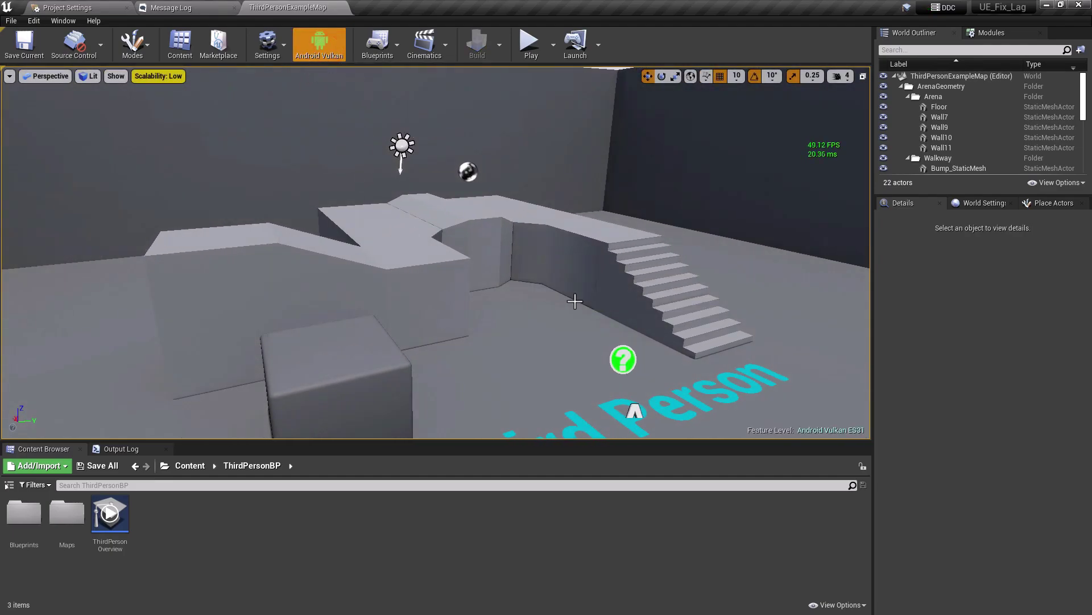
pyautogui.press('d')
pyautogui.moveTo(576, 302); pyautogui.dragTo(671, 304, button='right')
pyautogui.press('w')
pyautogui.press('a')
pyautogui.moveTo(574, 262); pyautogui.dragTo(537, 378)
# Select the cube mesh beside the walkway and try nudging it along its X axis while examining the frame rate
pyautogui.click(538, 379)
pyautogui.moveTo(550, 363); pyautogui.dragTo(586, 382, button='right')
pyautogui.press('s')
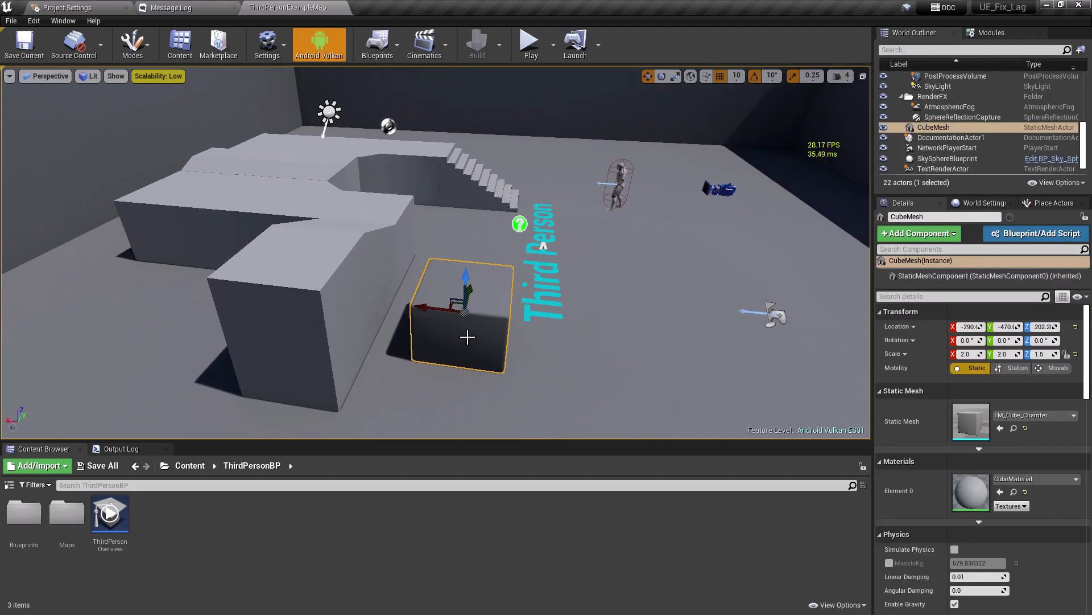
pyautogui.moveTo(428, 309)
pyautogui.mouseDown()
pyautogui.moveTo(546, 317)
pyautogui.moveTo(424, 319)
pyautogui.moveTo(423, 302)
pyautogui.mouseUp()
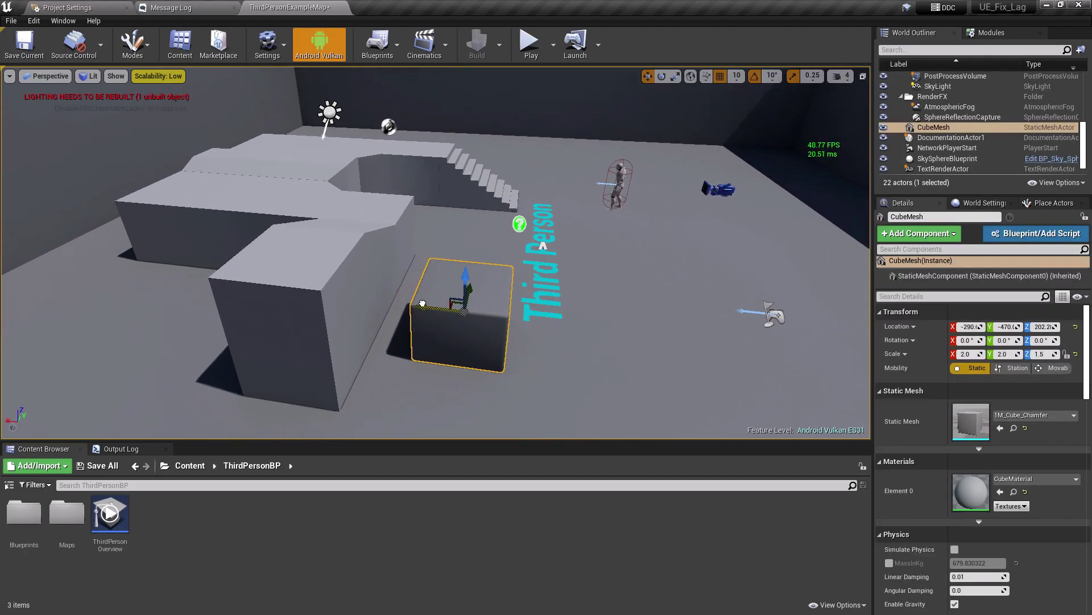
pyautogui.press('w')
pyautogui.moveTo(427, 302); pyautogui.dragTo(341, 256, button='right')
pyautogui.press('d')
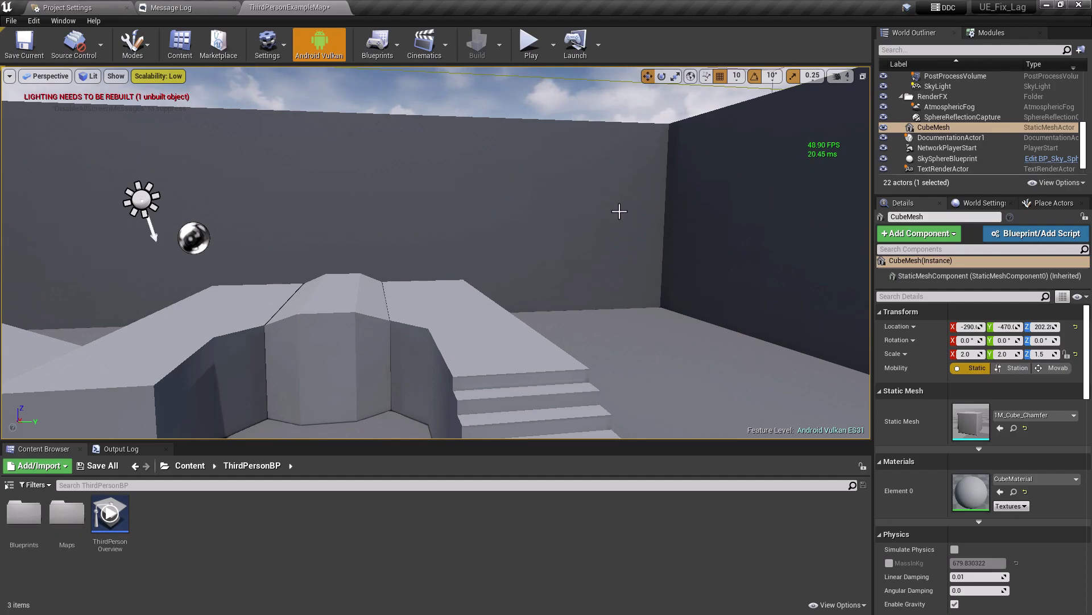
# Minimize the editor, refresh the desktop and open the Windows display settings
pyautogui.click(1046, 5)
pyautogui.rightClick(632, 311)
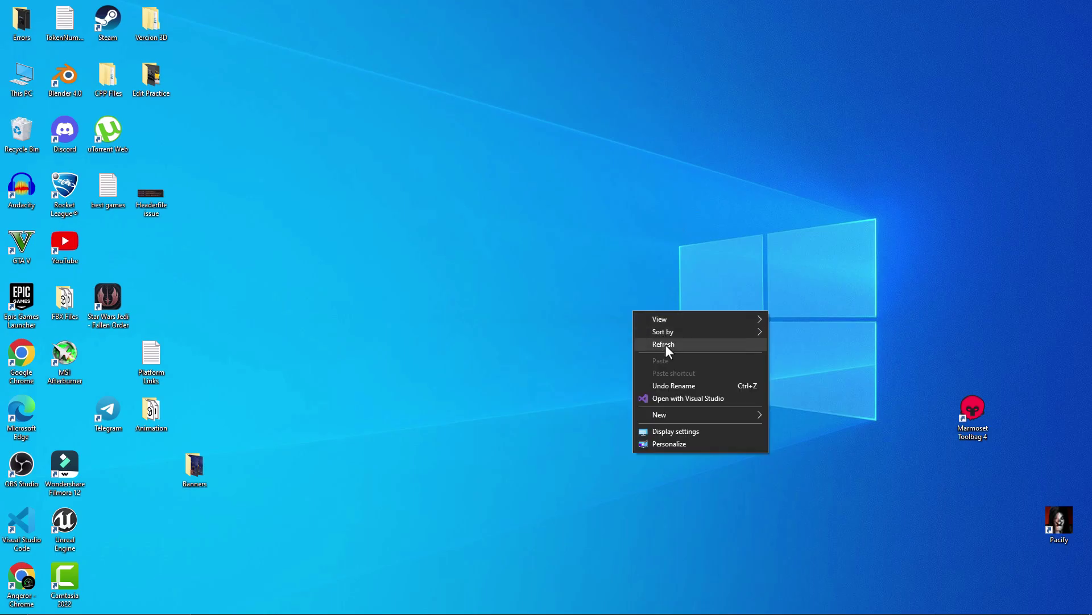
pyautogui.click(664, 344)
pyautogui.rightClick(589, 314)
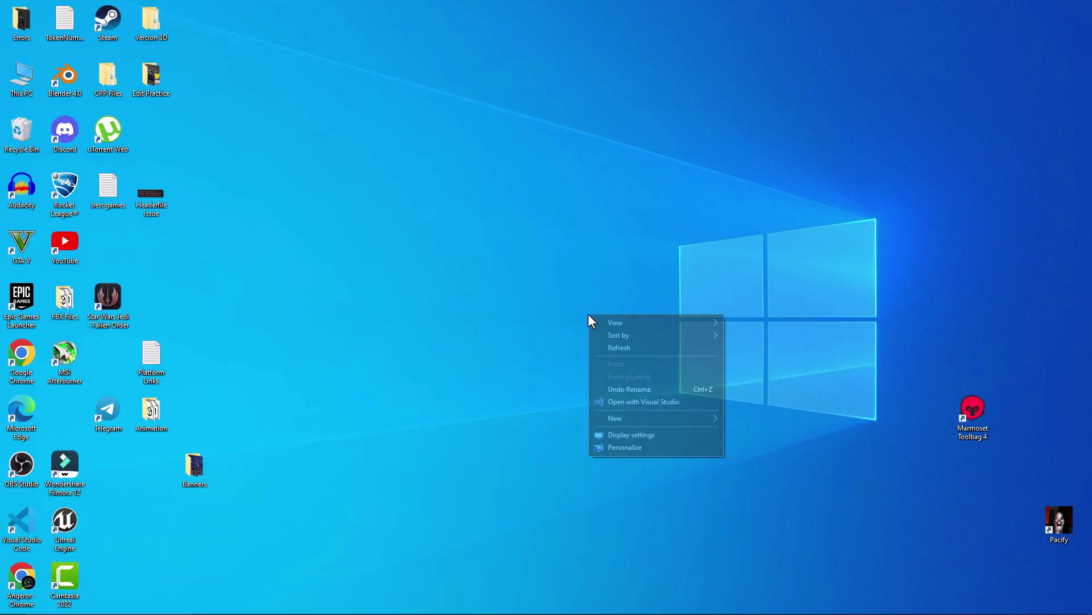
pyautogui.click(622, 434)
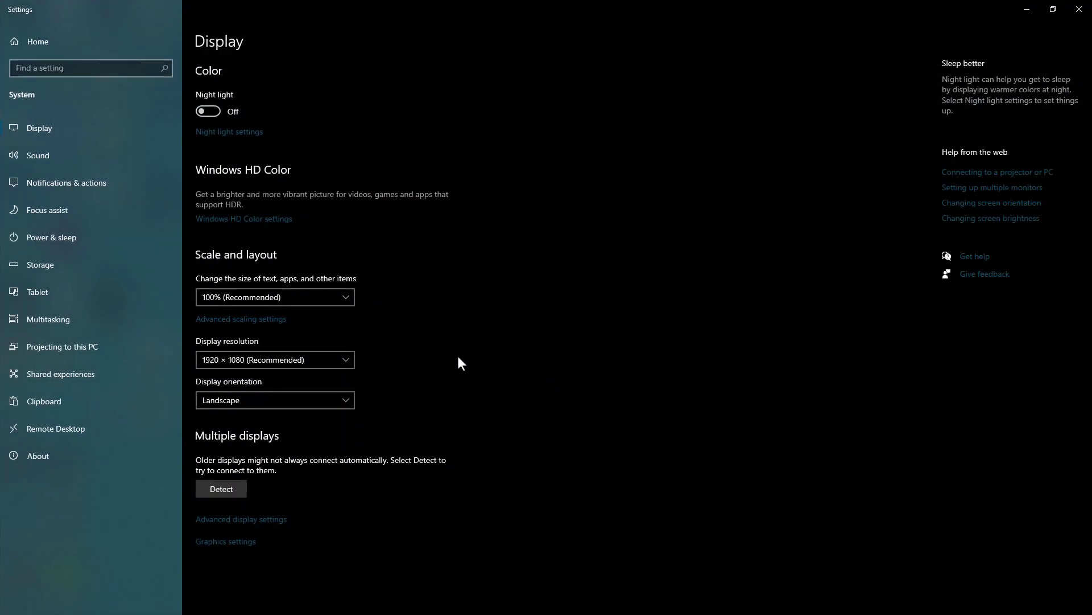
# Set the display resolution to 1280 × 720, keep the change and close Settings
pyautogui.click(337, 359)
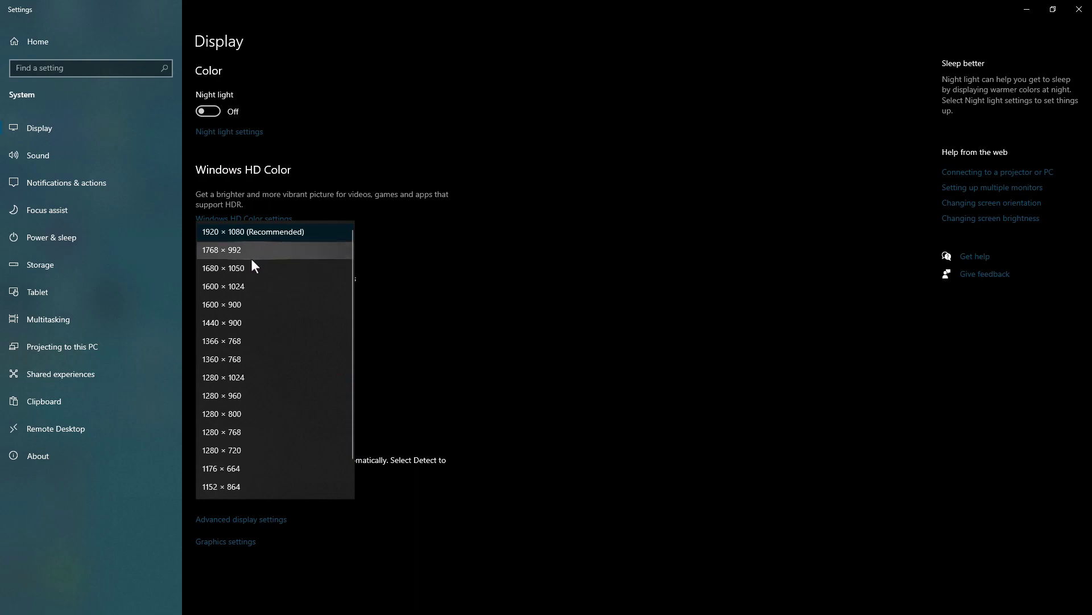
pyautogui.scroll(-1, 251, 335)
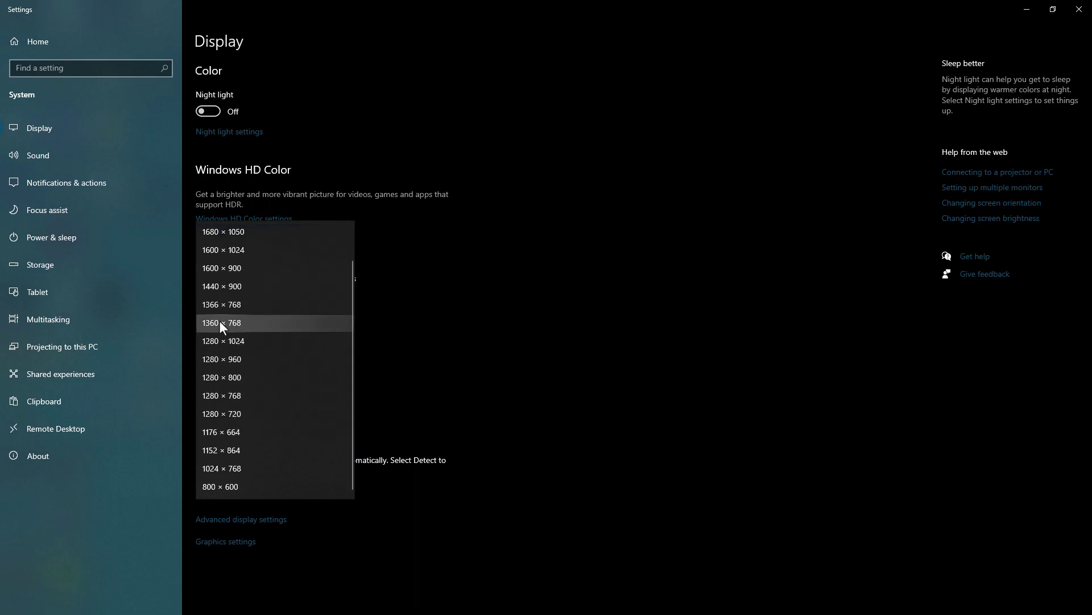
pyautogui.scroll(1, 245, 348)
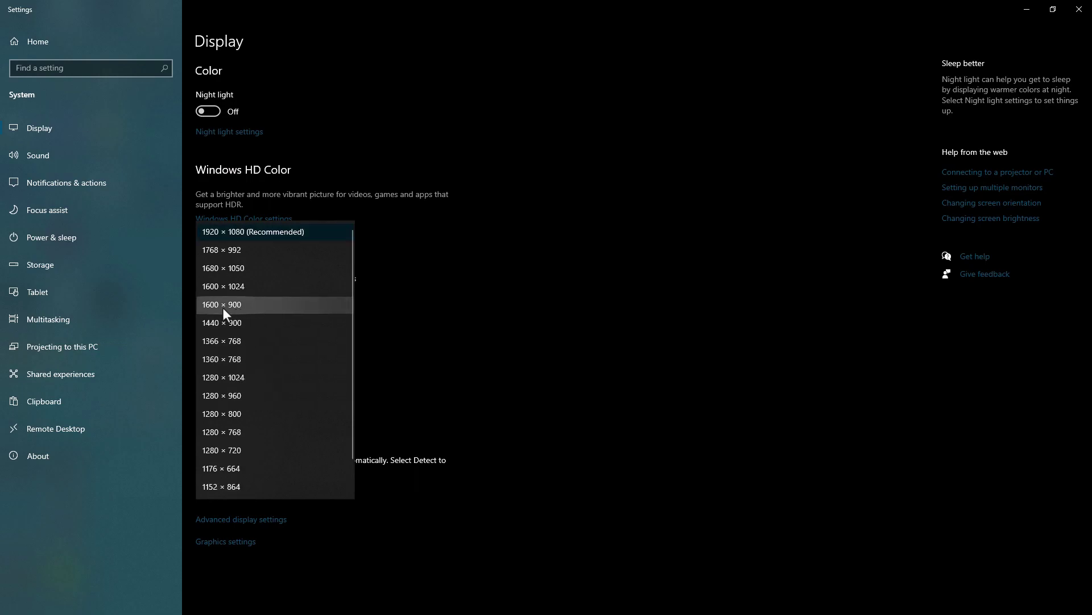
pyautogui.scroll(-1, 238, 308)
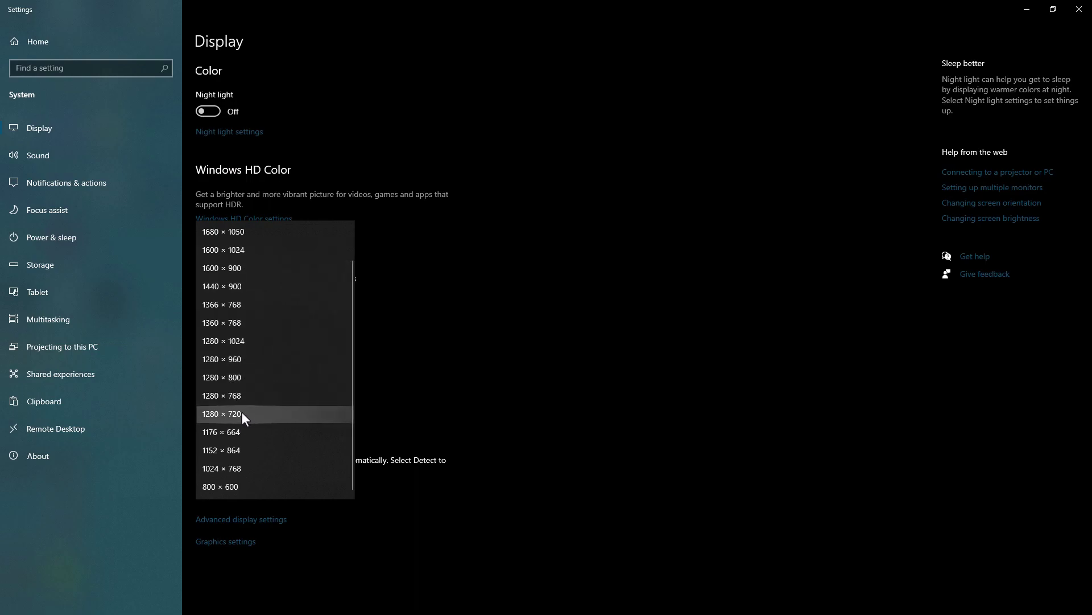
pyautogui.click(227, 414)
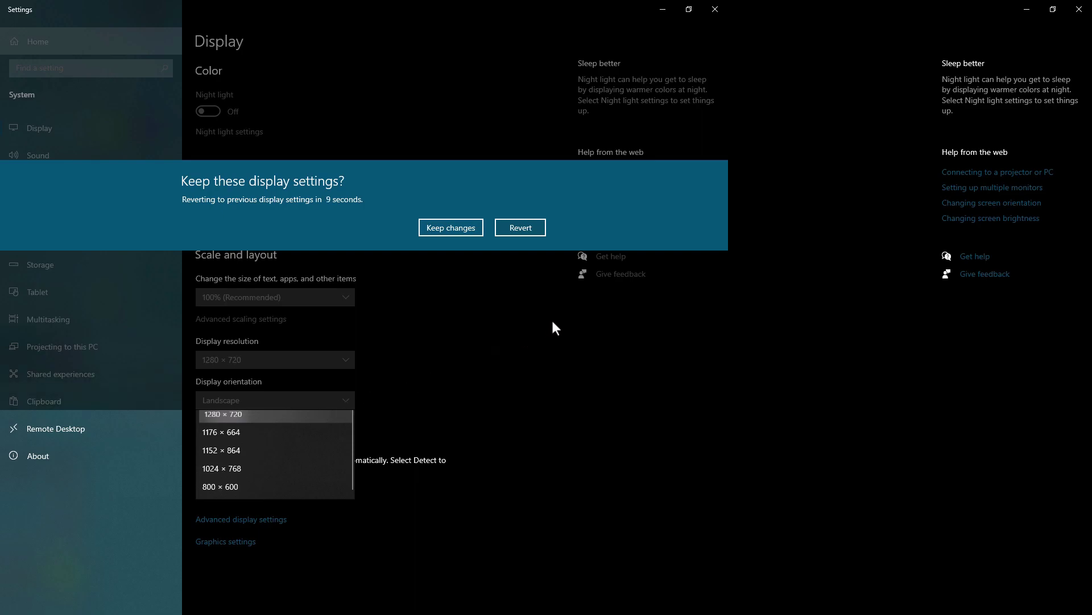
pyautogui.click(465, 227)
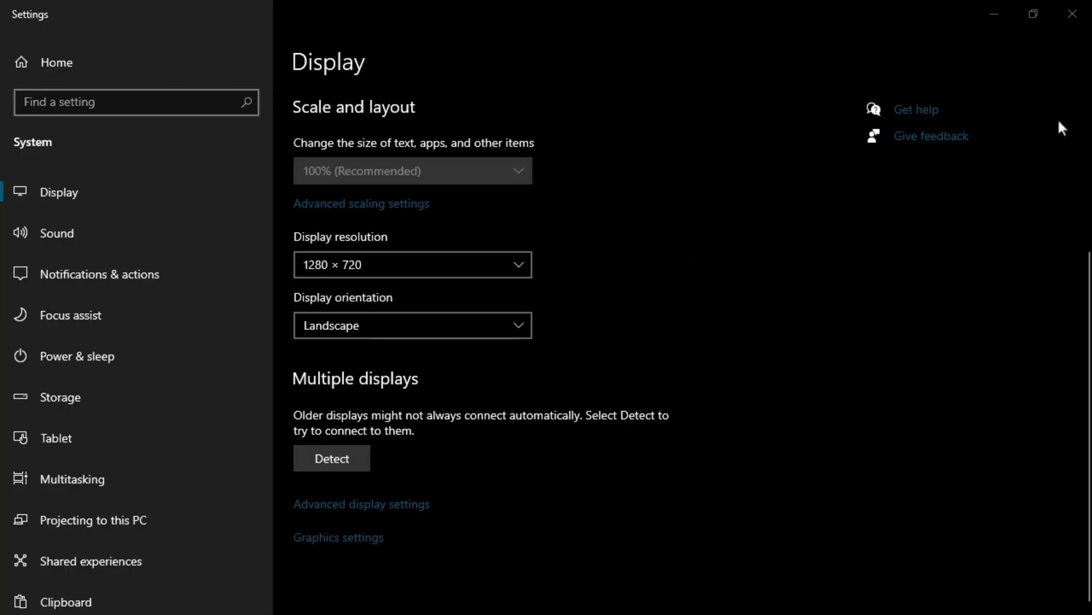
pyautogui.click(1070, 17)
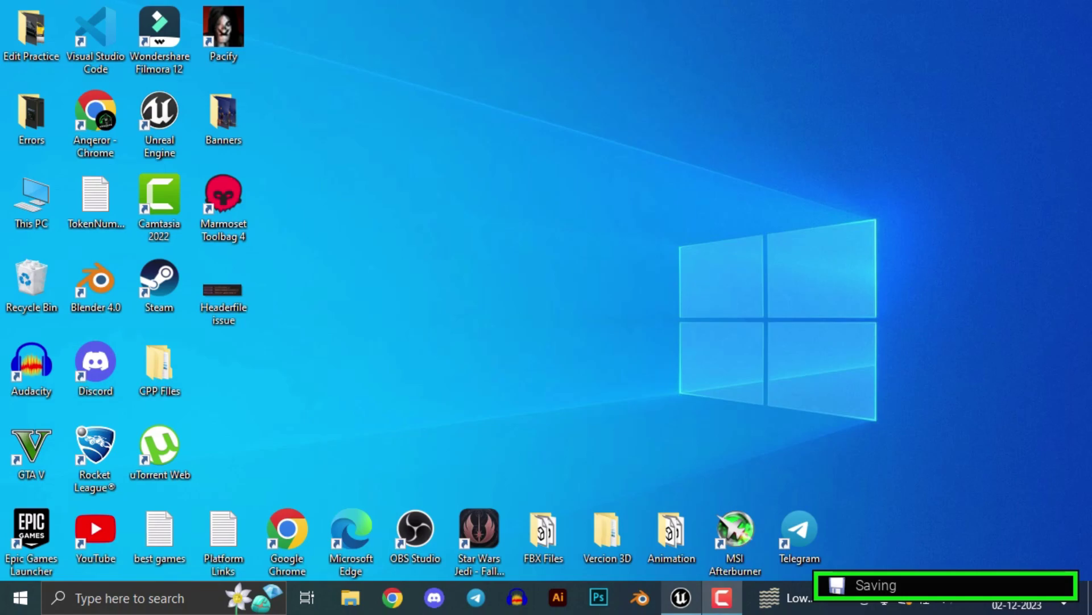
# Switch back to the UE_Fix_Lag Unreal Editor window and examine the level's frame rate at the reduced resolution
pyautogui.moveTo(681, 598)
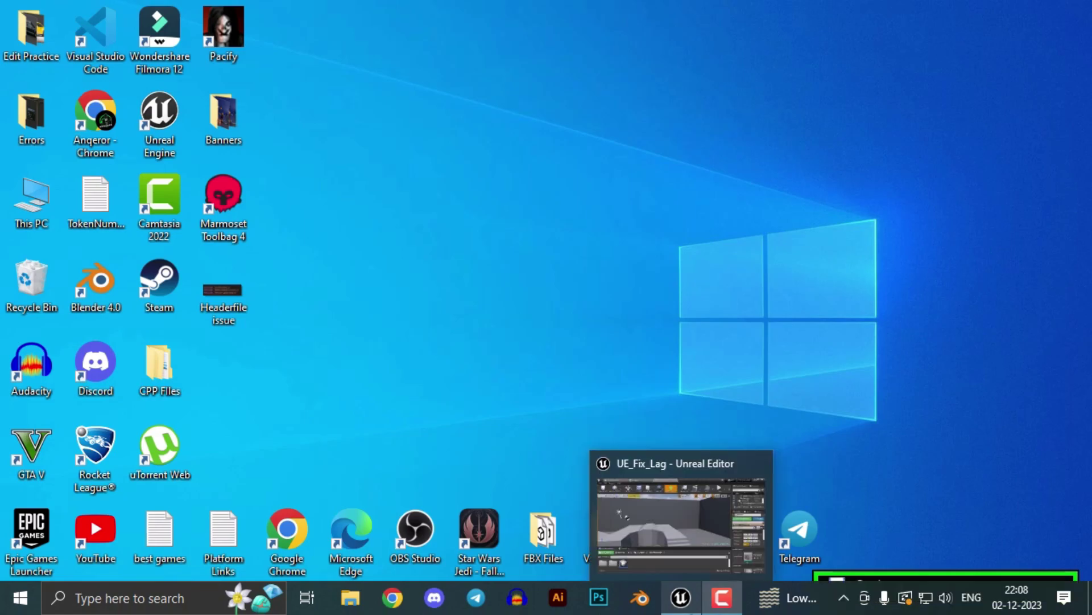
pyautogui.click(689, 600)
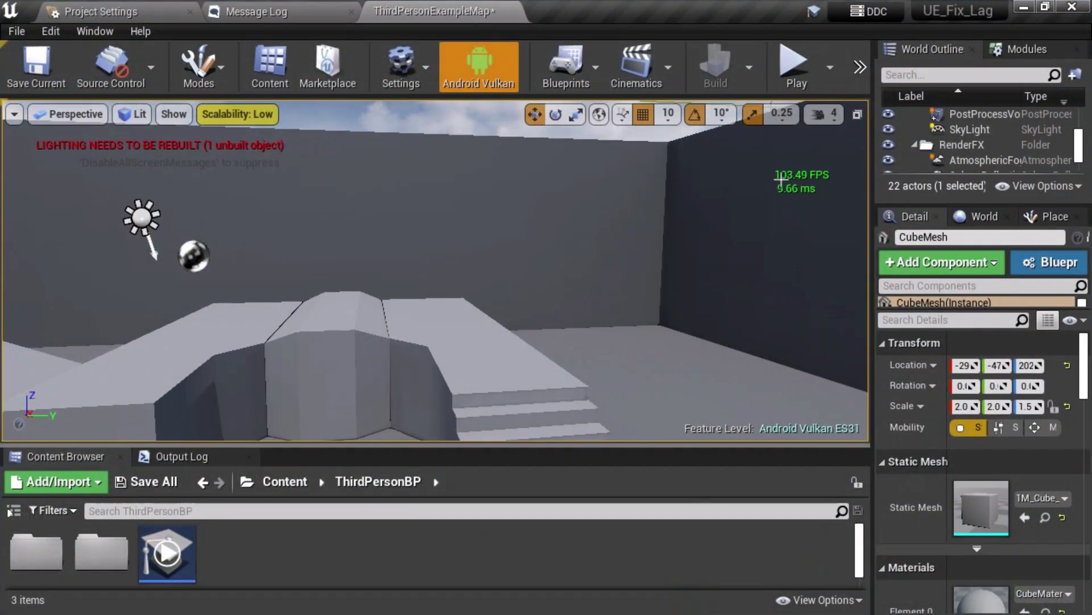
pyautogui.press('s')
pyautogui.moveTo(713, 206); pyautogui.dragTo(609, 282, button='right')
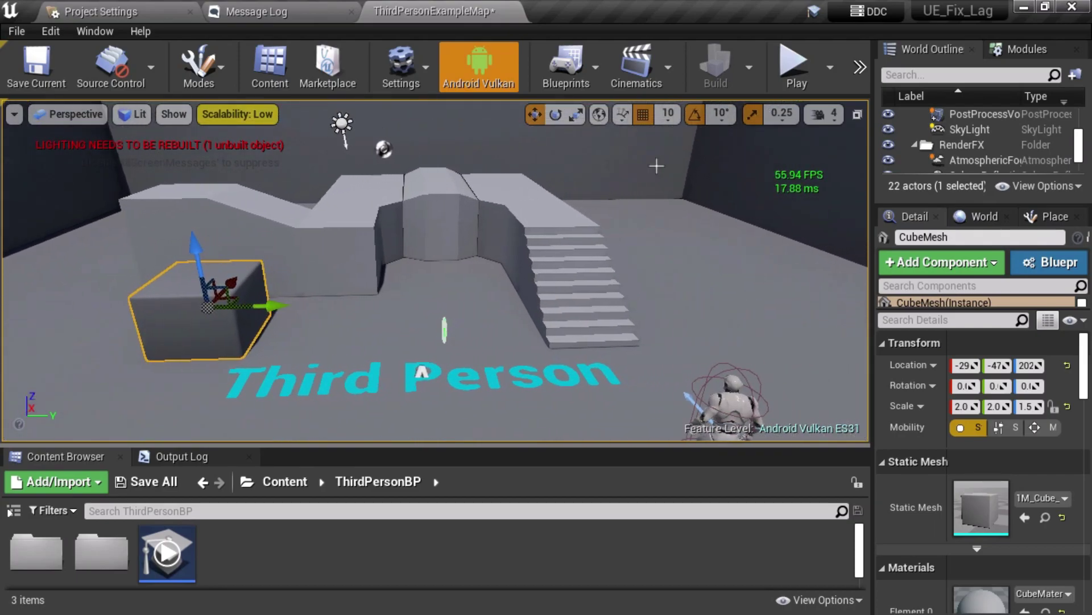
# Turn off the Android Vulkan preview and build the level's lighting
pyautogui.click(493, 62)
pyautogui.click(754, 63)
pyautogui.click(761, 112)
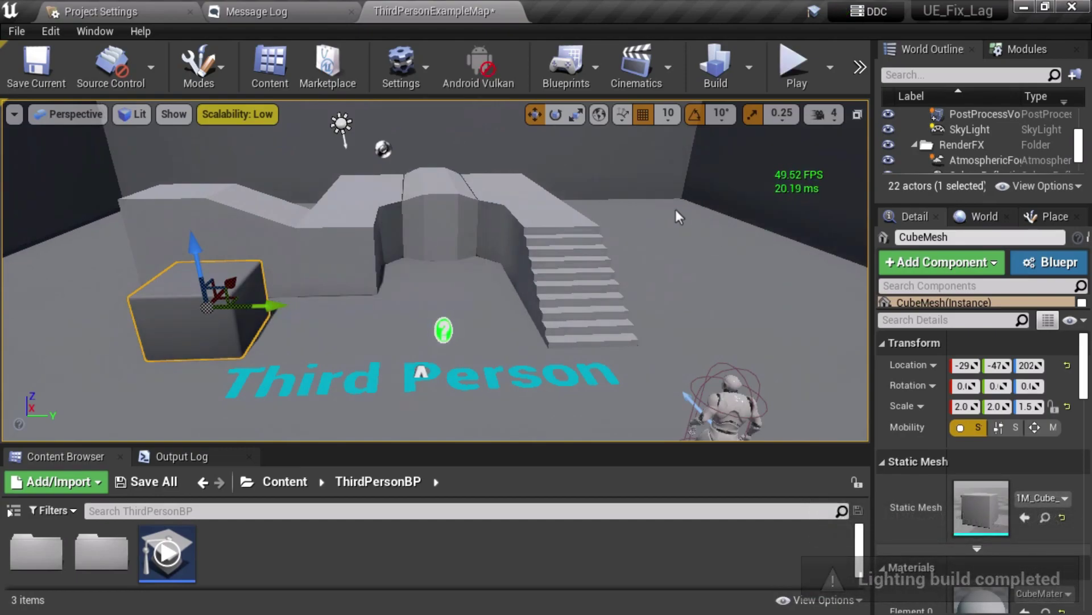
# Toggle the Android Vulkan preview on and off again, viewing the level from different angles to compare frame rates
pyautogui.click(474, 63)
pyautogui.moveTo(693, 263); pyautogui.dragTo(607, 169, button='right')
pyautogui.click(487, 75)
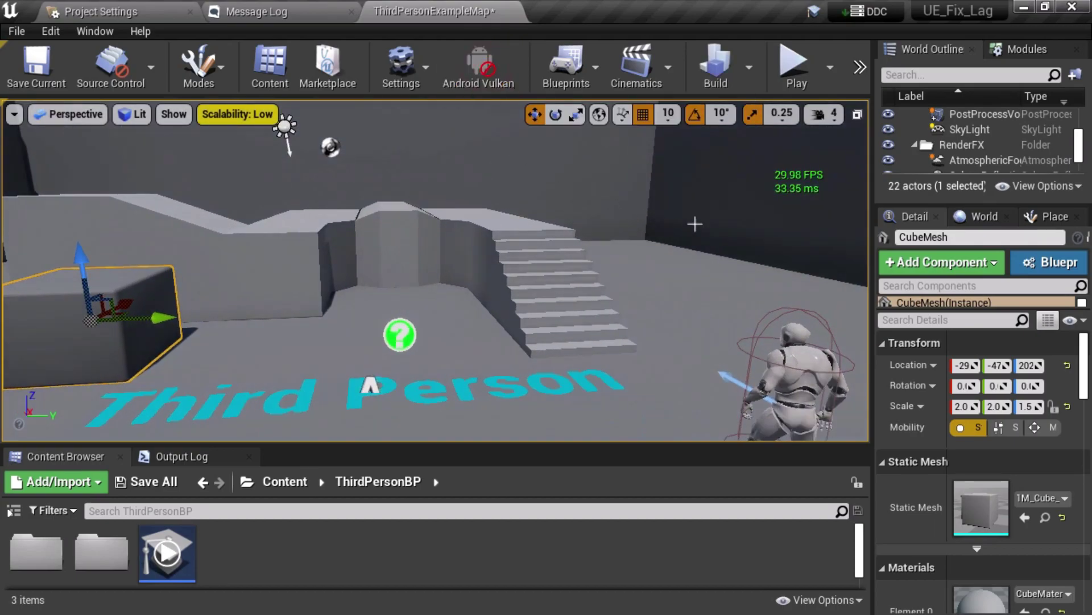
pyautogui.moveTo(695, 223); pyautogui.dragTo(592, 202, button='right')
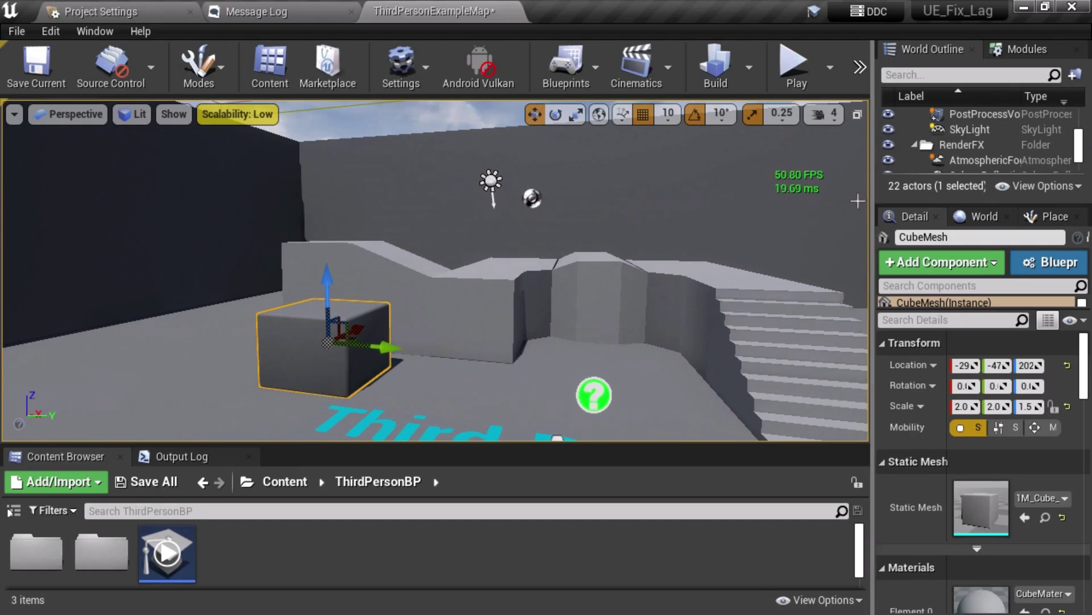
# Re-enable the Android Vulkan preview and check the frame rate with the player character in view
pyautogui.click(480, 67)
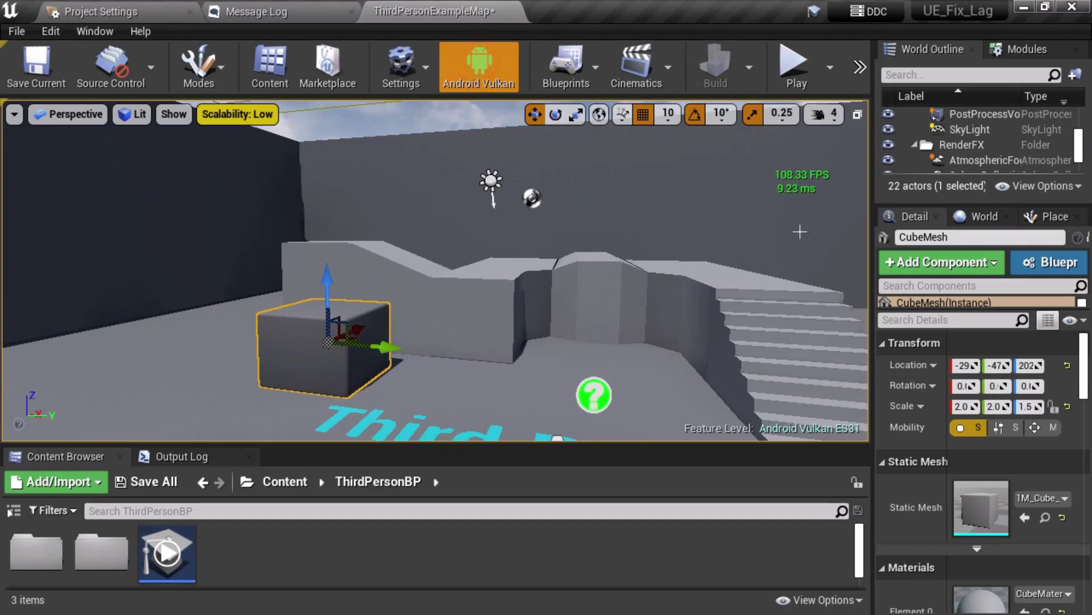
pyautogui.moveTo(512, 239); pyautogui.dragTo(597, 249, button='right')
pyautogui.press('s')
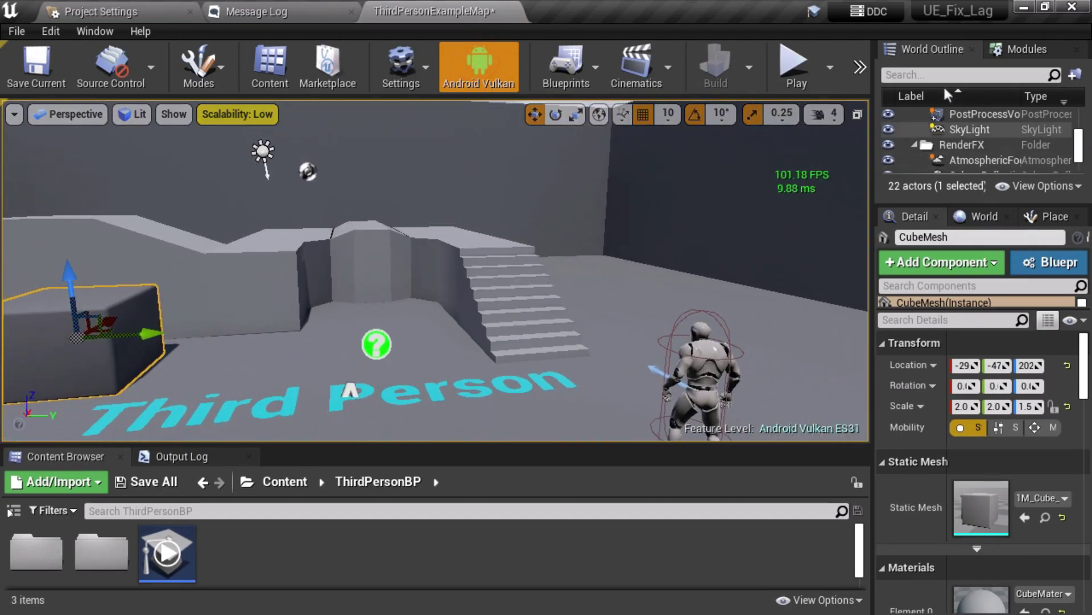
# Minimize the editor and open the Windows Background apps settings through a search for "back"
pyautogui.click(1024, 8)
pyautogui.press('super')
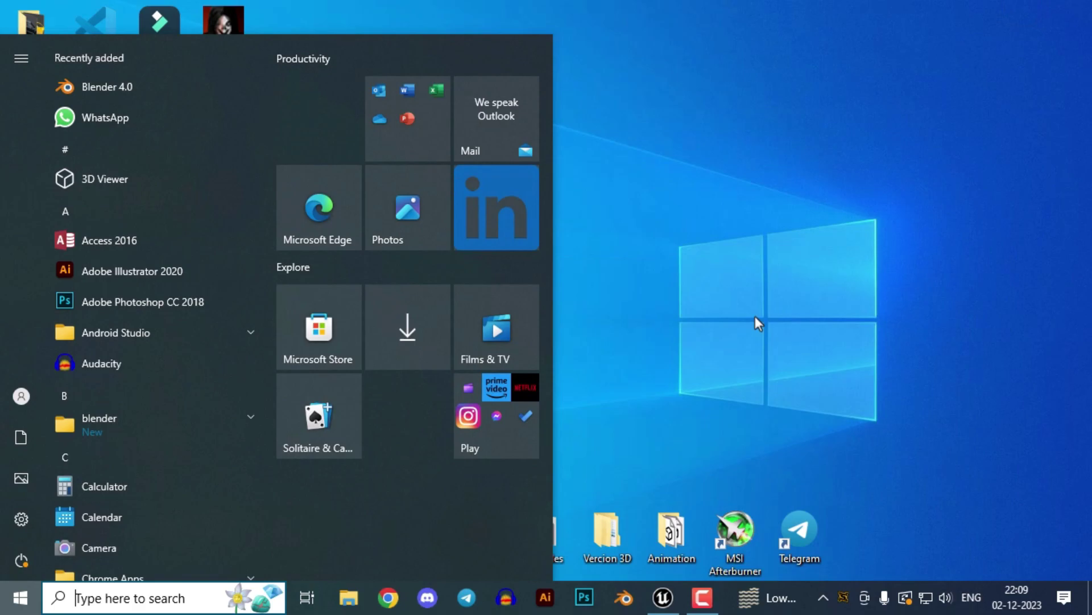
pyautogui.write('back')
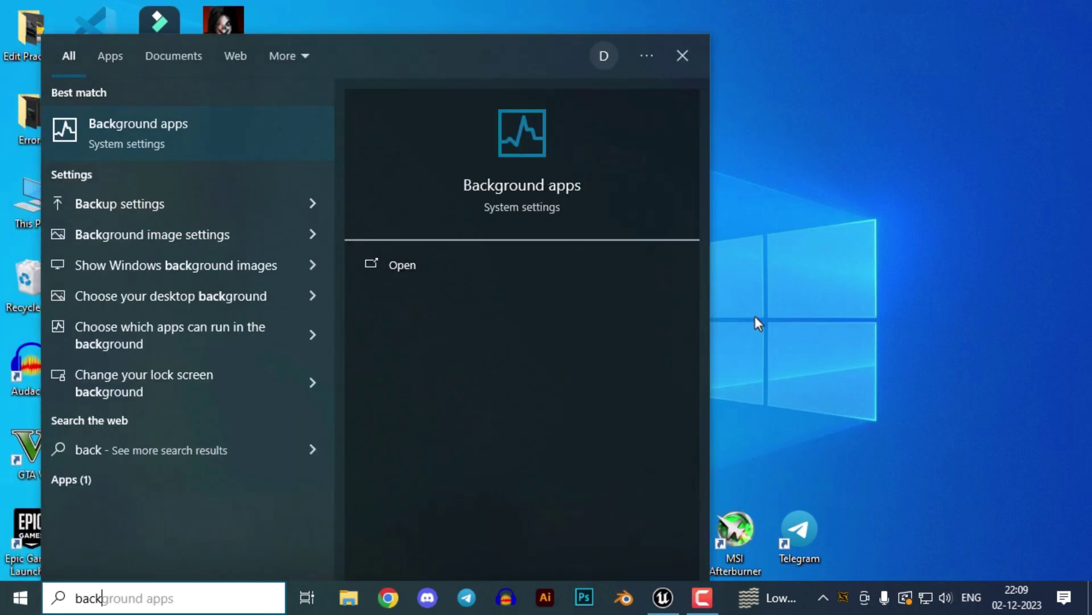
pyautogui.press('Return')
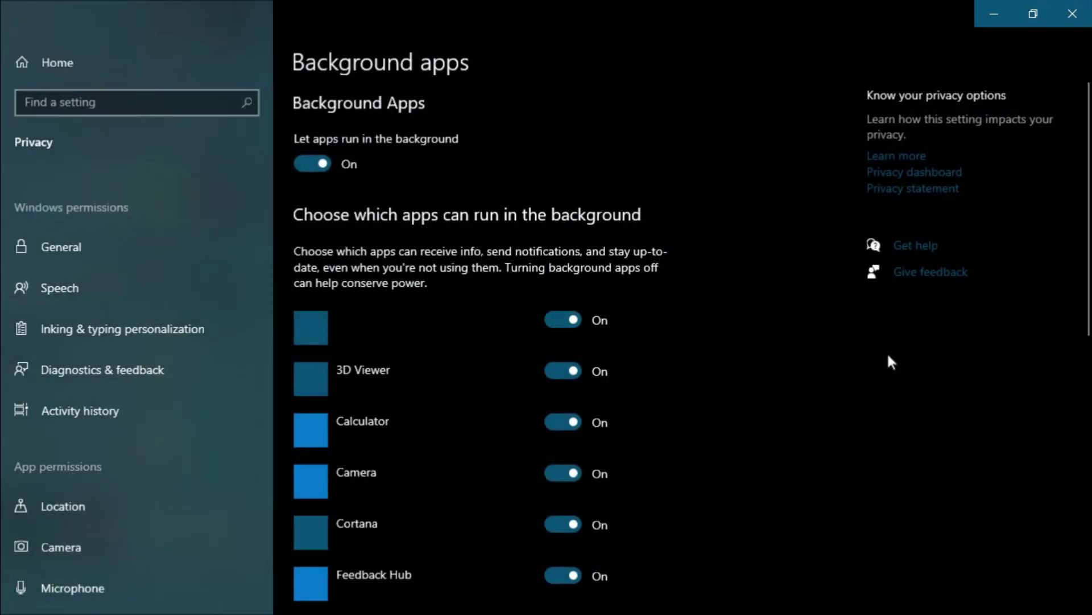
# Turn off background running for 3D Viewer, Calculator, Camera and Cortana
pyautogui.scroll(-5, 730, 314)
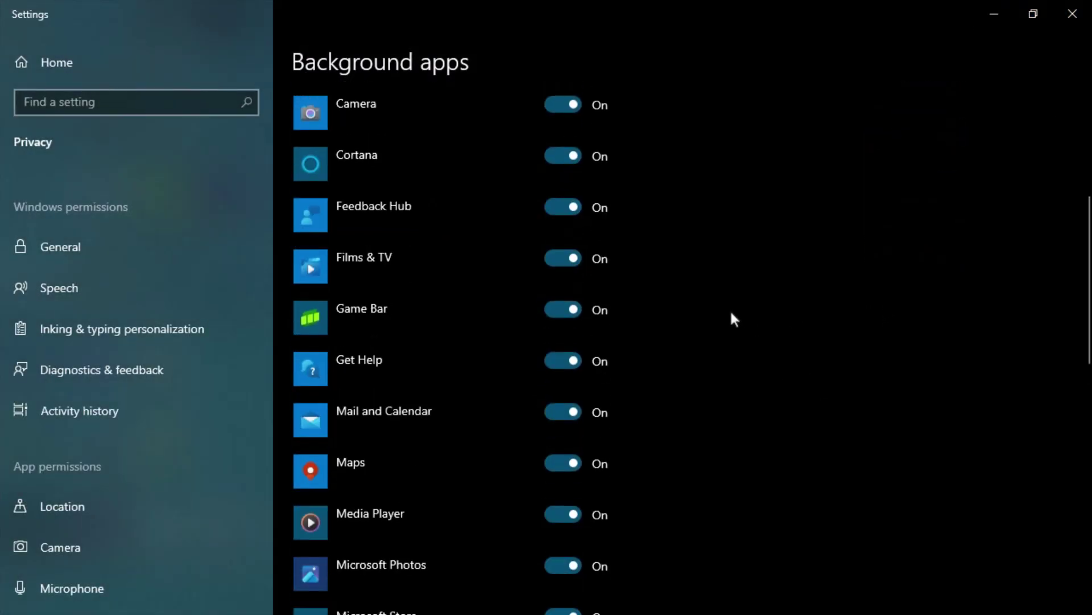
pyautogui.scroll(5, 730, 314)
pyautogui.click(566, 370)
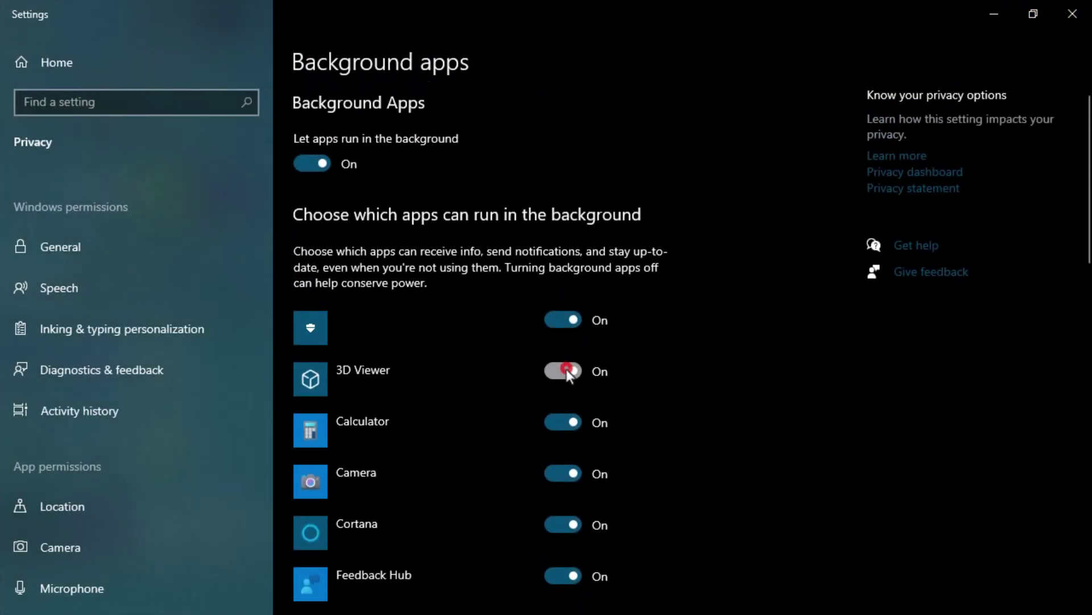
pyautogui.click(569, 419)
pyautogui.scroll(-3, 650, 411)
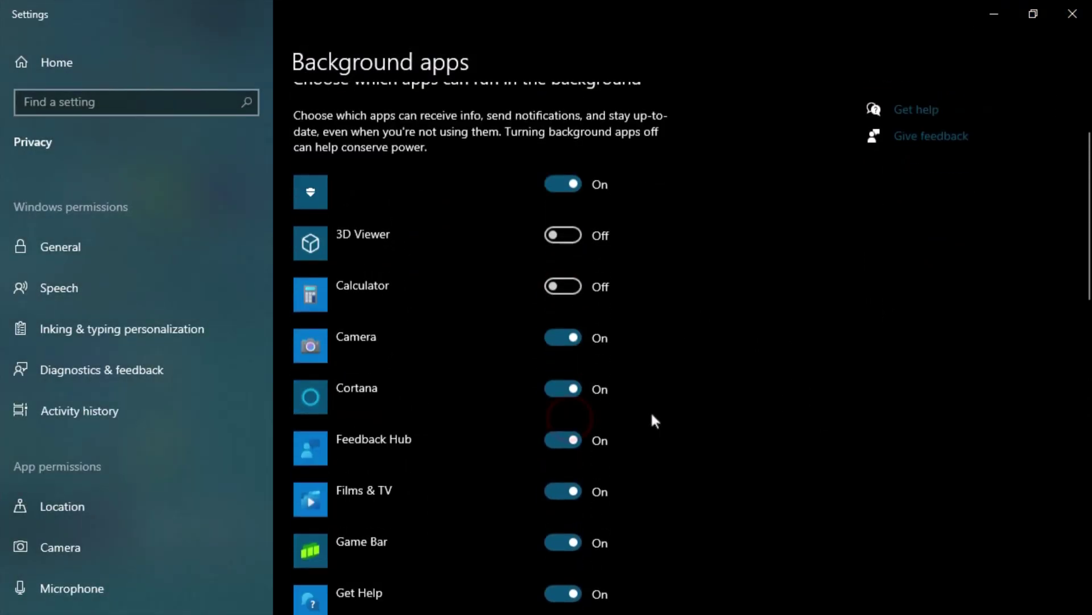
pyautogui.click(559, 337)
pyautogui.scroll(3, 629, 342)
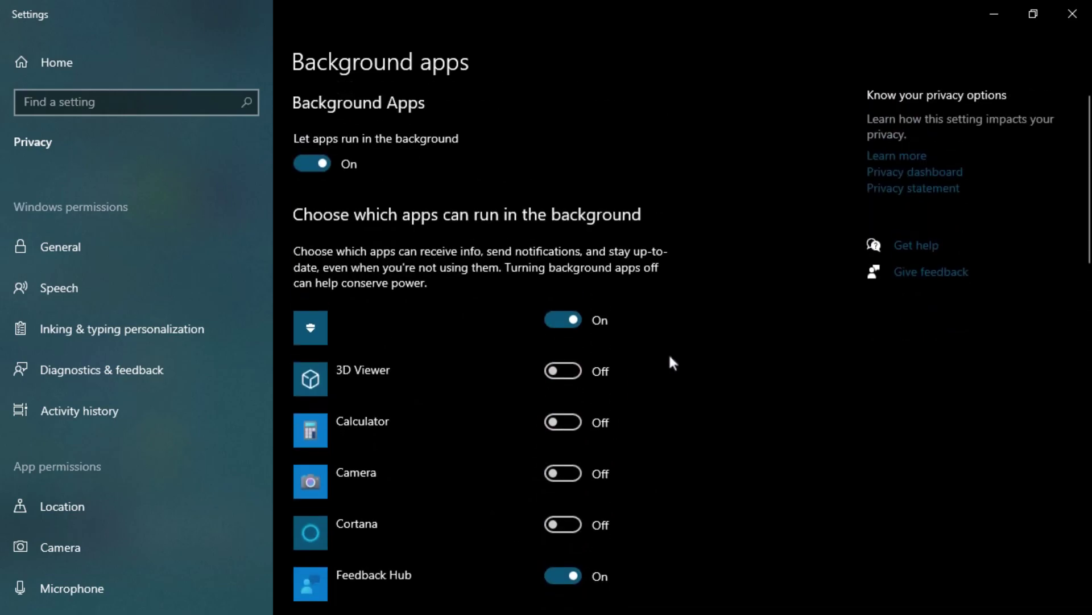
pyautogui.scroll(-3, 683, 359)
pyautogui.scroll(3, 697, 360)
# Turn off "Let apps run in the background" for all apps, review the app list and close Settings
pyautogui.click(311, 164)
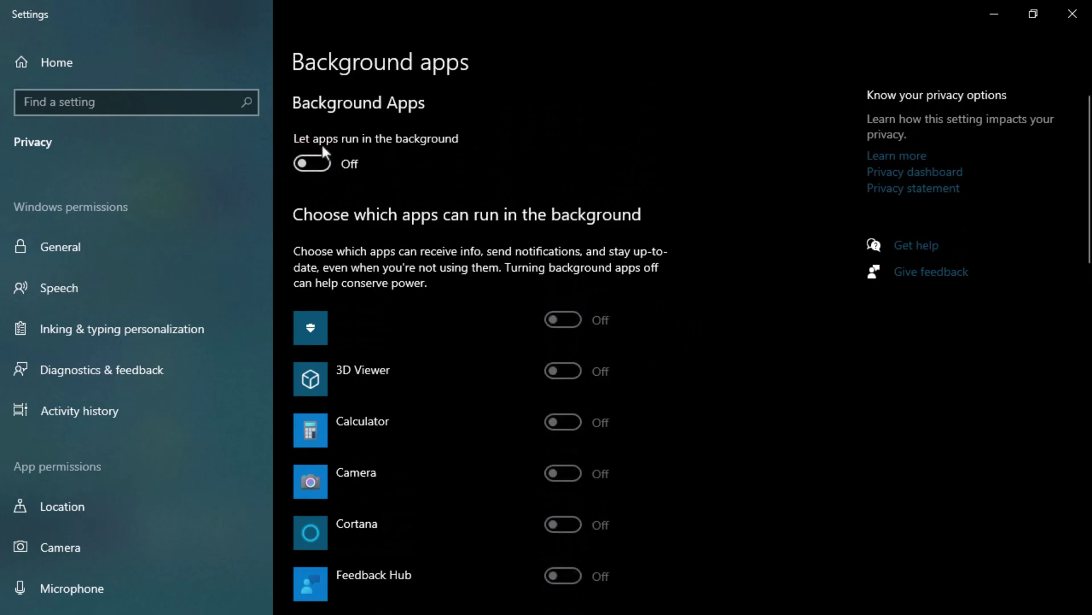
pyautogui.scroll(-15, 671, 251)
pyautogui.scroll(15, 666, 256)
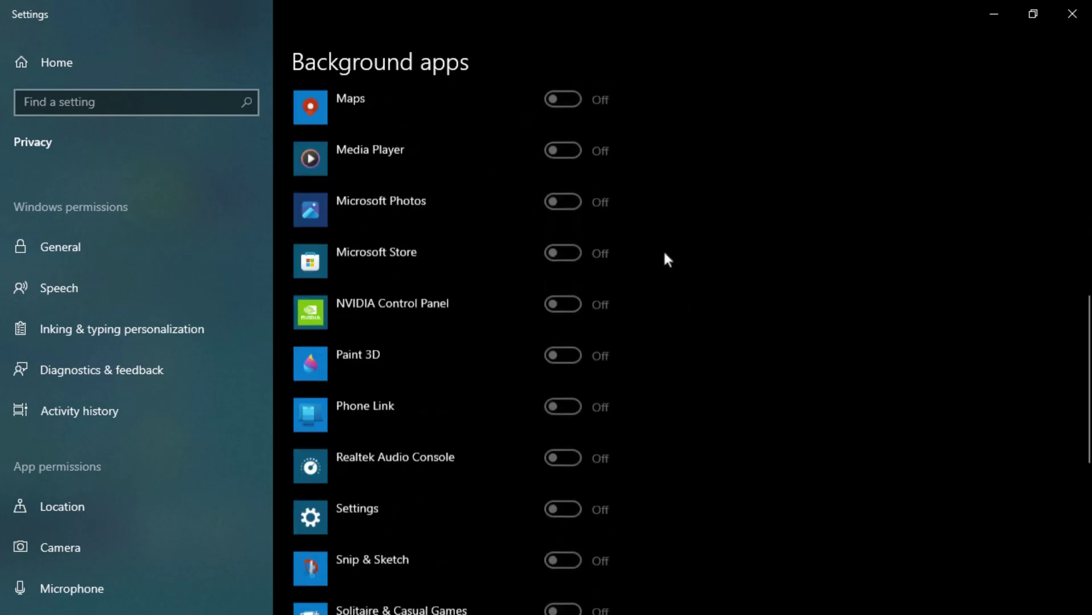
pyautogui.click(1073, 14)
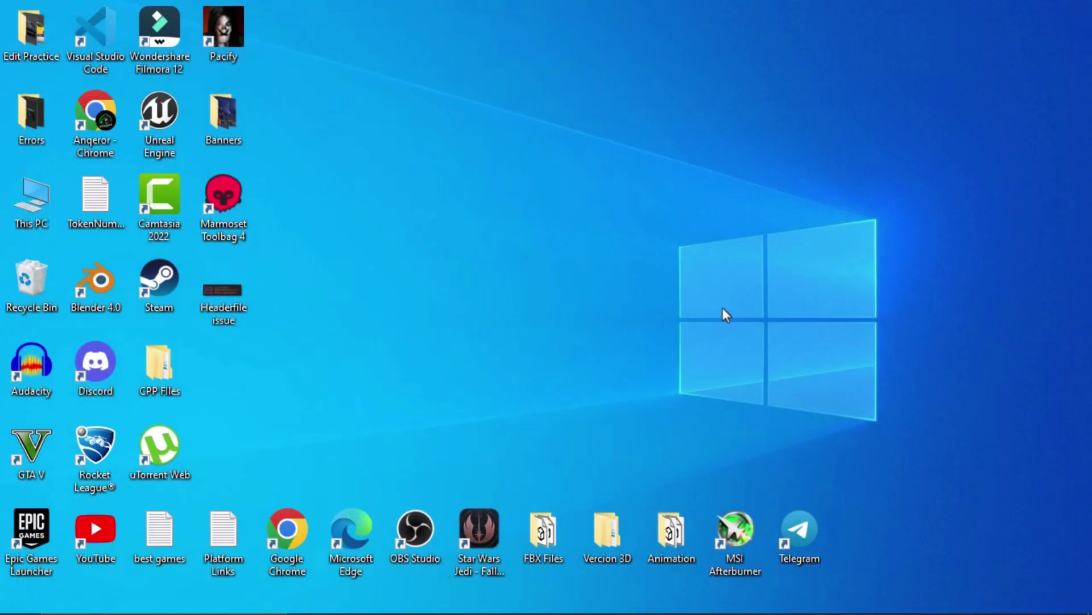
# Open Task Manager and show its list of startup apps
pyautogui.rightClick(830, 601)
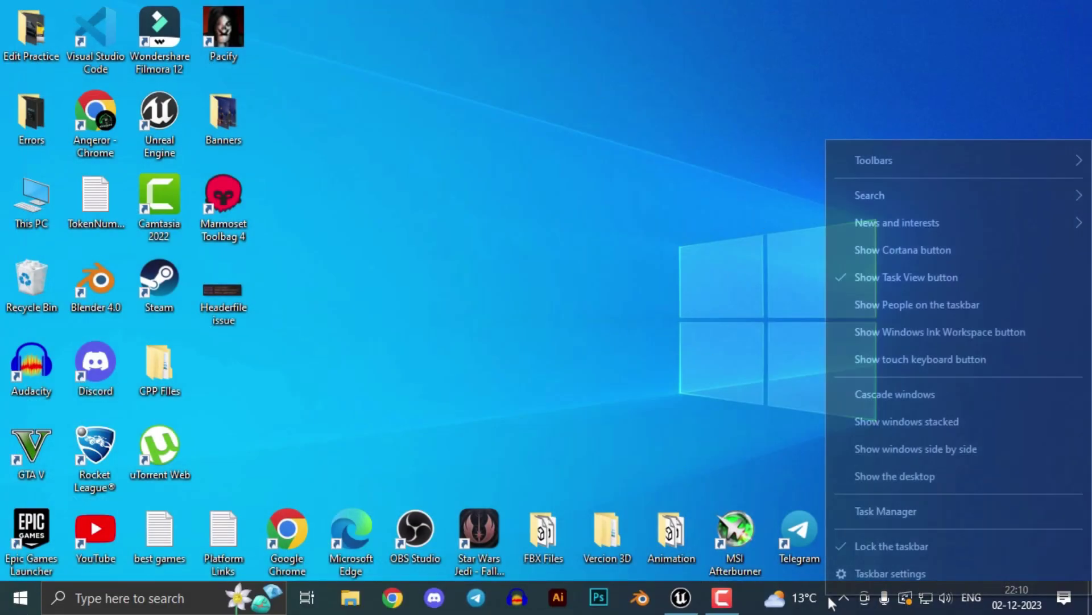
pyautogui.click(868, 510)
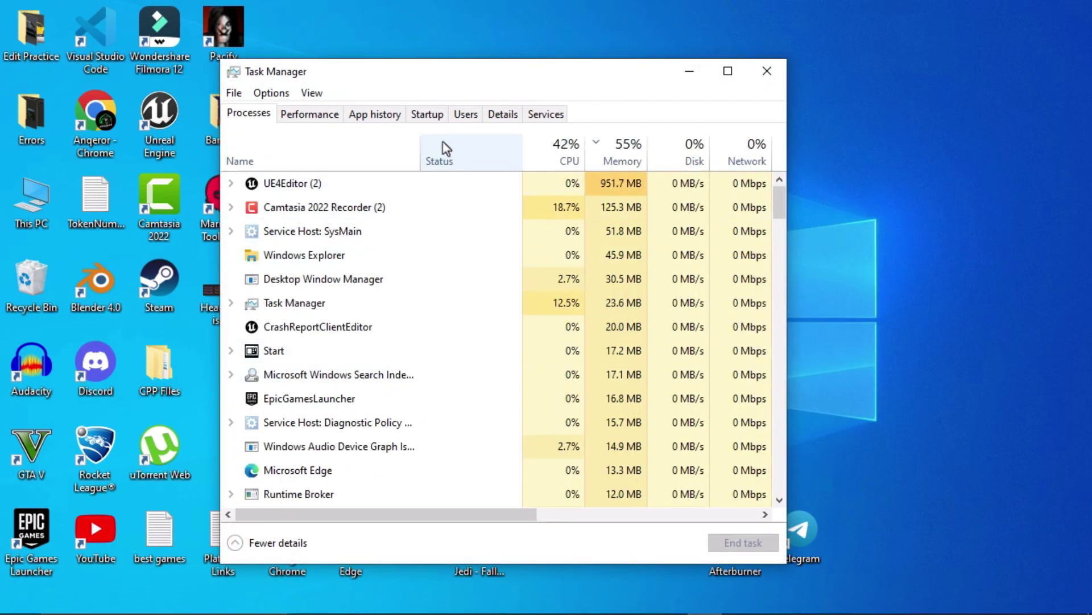
pyautogui.click(441, 115)
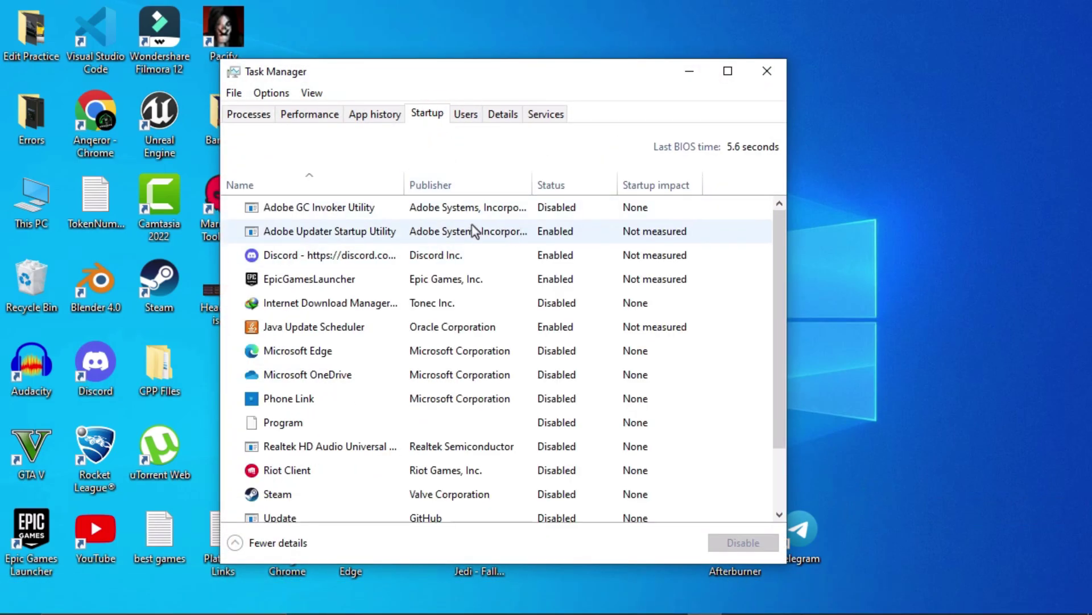
# Disable Adobe Updater Startup Utility, Discord and EpicGamesLauncher from launching at startup
pyautogui.rightClick(421, 232)
pyautogui.click(442, 243)
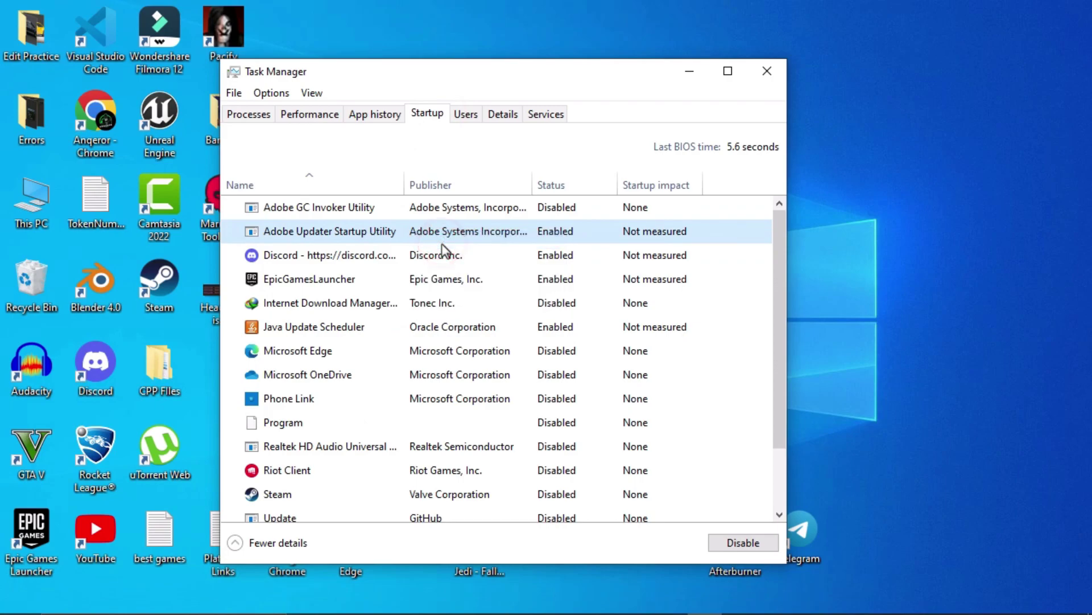
pyautogui.click(435, 263)
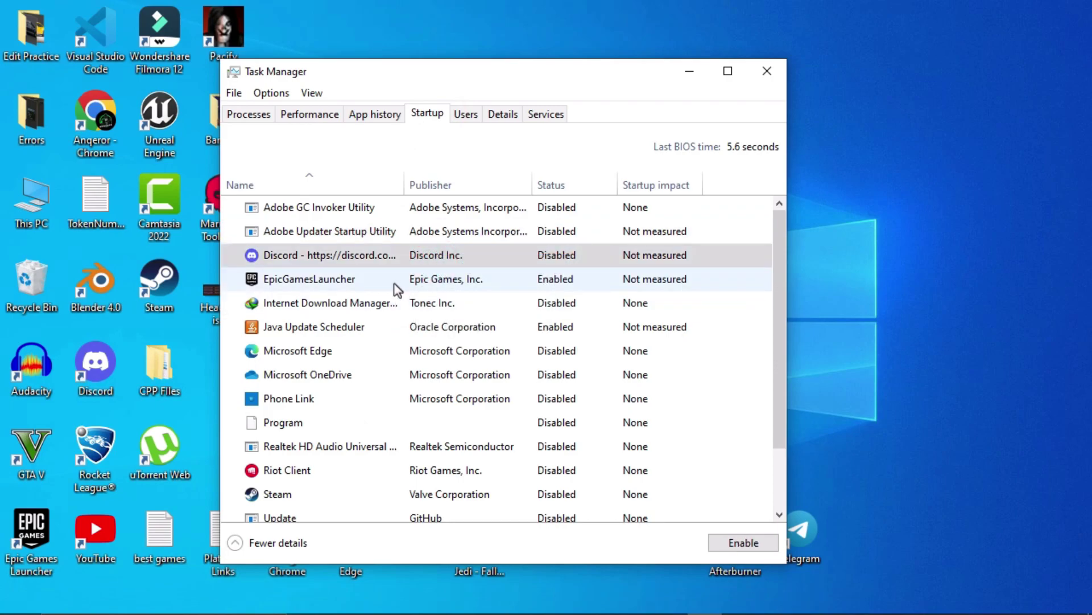
pyautogui.rightClick(397, 285)
pyautogui.click(440, 293)
pyautogui.scroll(-1, 441, 364)
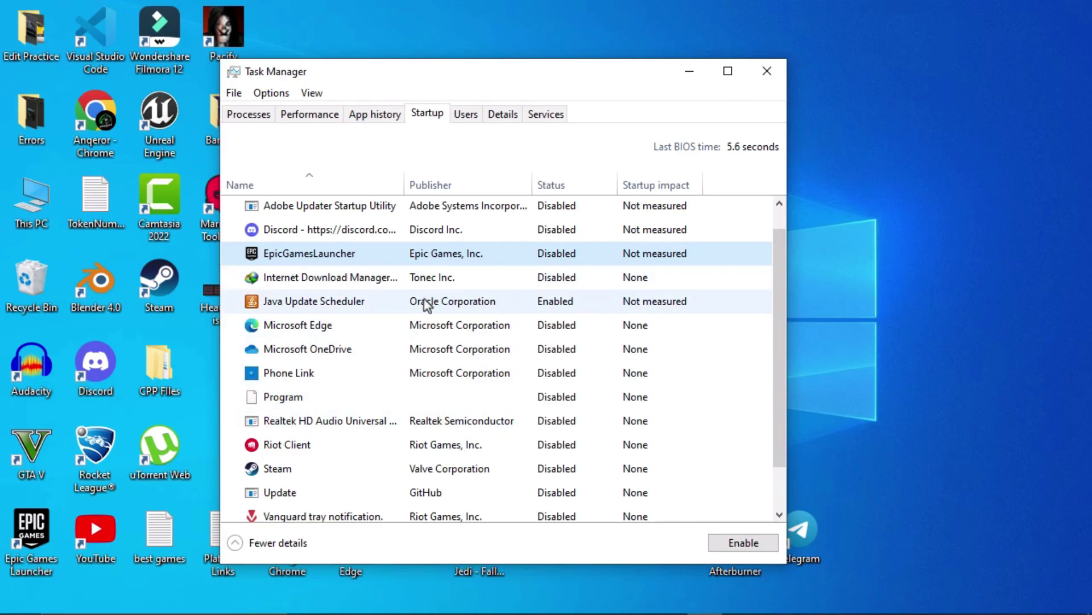
# Disable Java Update Scheduler at startup and close Task Manager
pyautogui.rightClick(444, 302)
pyautogui.click(462, 308)
pyautogui.scroll(-1, 512, 413)
pyautogui.scroll(2, 509, 405)
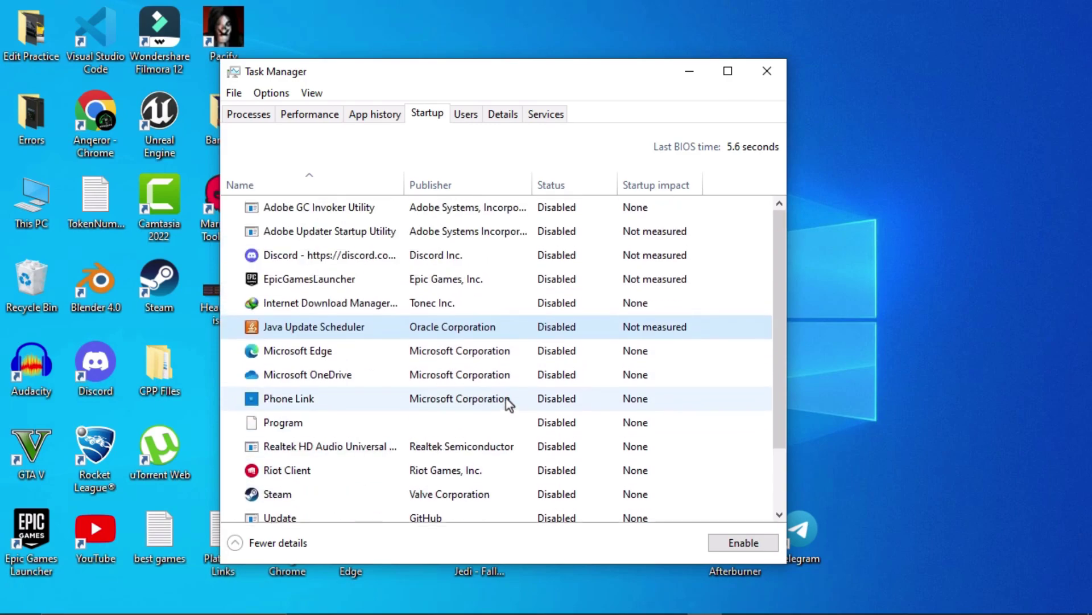
pyautogui.moveTo(566, 76); pyautogui.dragTo(454, 137)
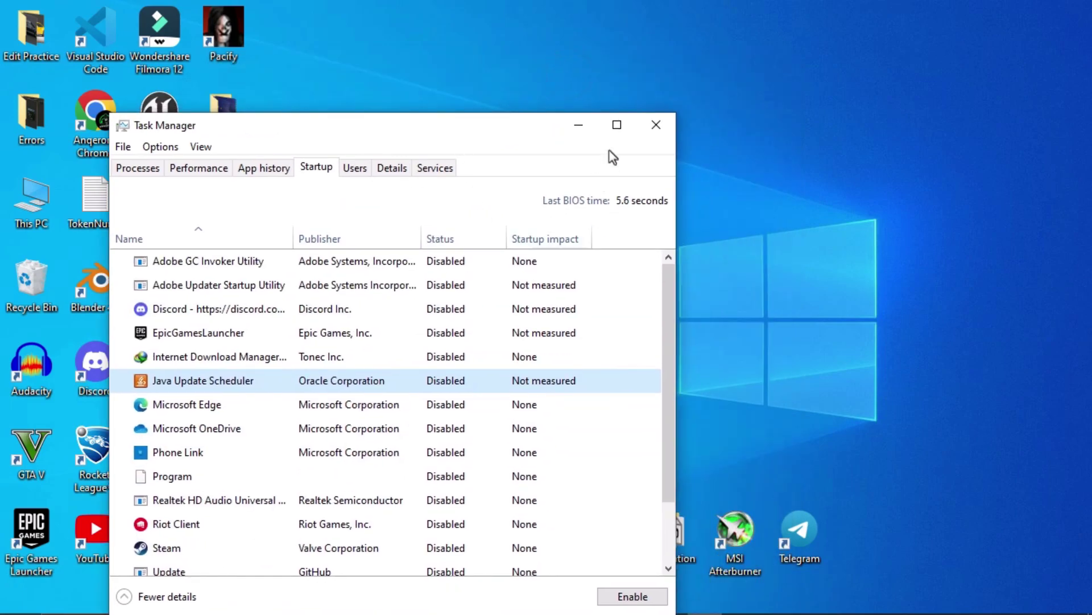
pyautogui.click(652, 124)
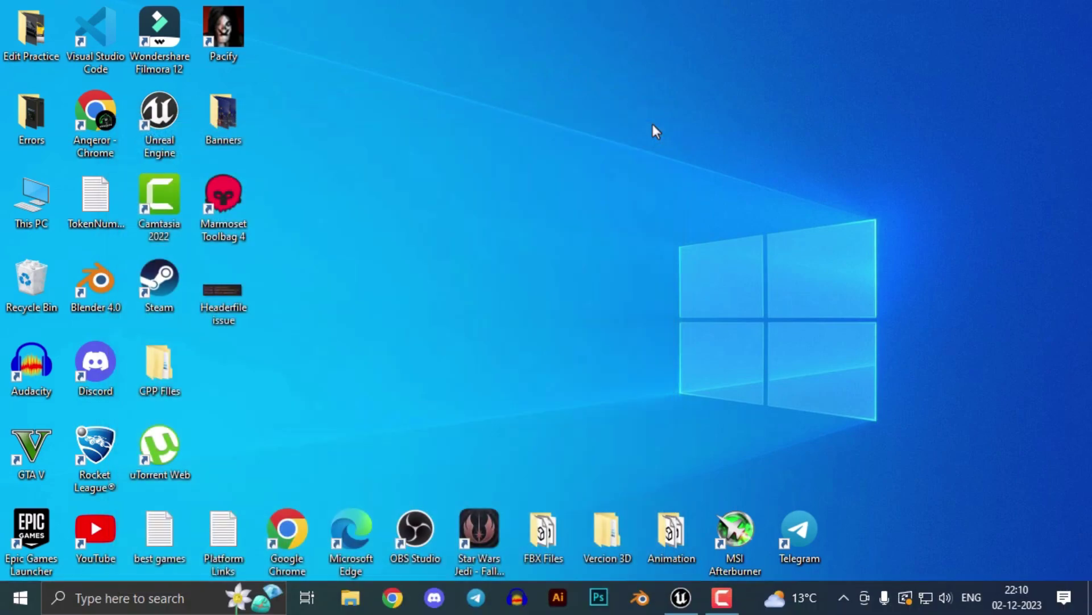
# Open the Windows Performance Options from This PC's properties and the advanced system settings
pyautogui.rightClick(23, 211)
pyautogui.click(77, 412)
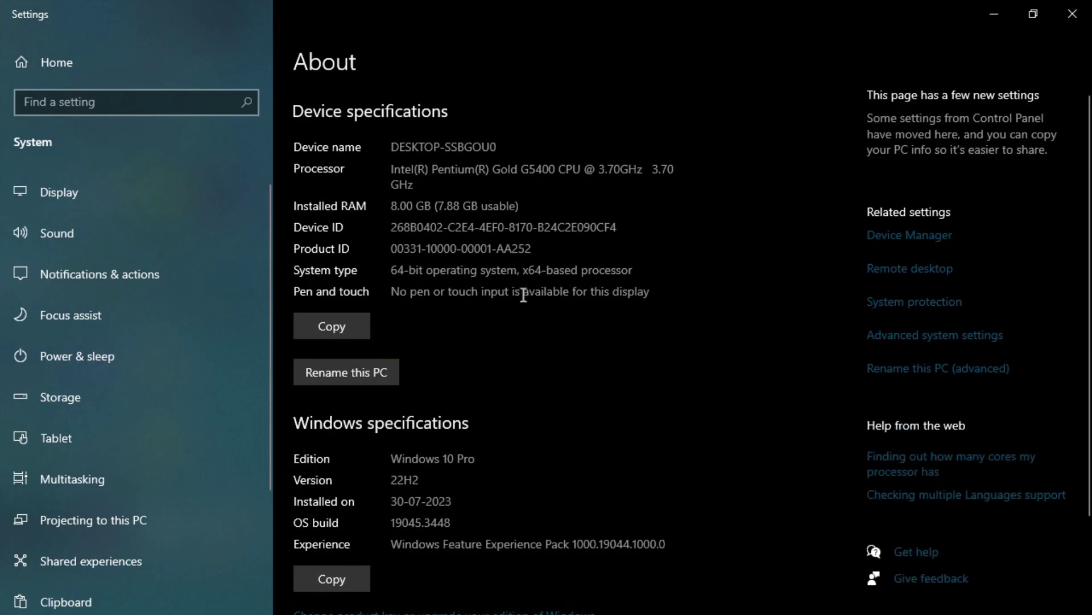
pyautogui.scroll(-2, 524, 293)
pyautogui.scroll(2, 527, 296)
pyautogui.click(973, 336)
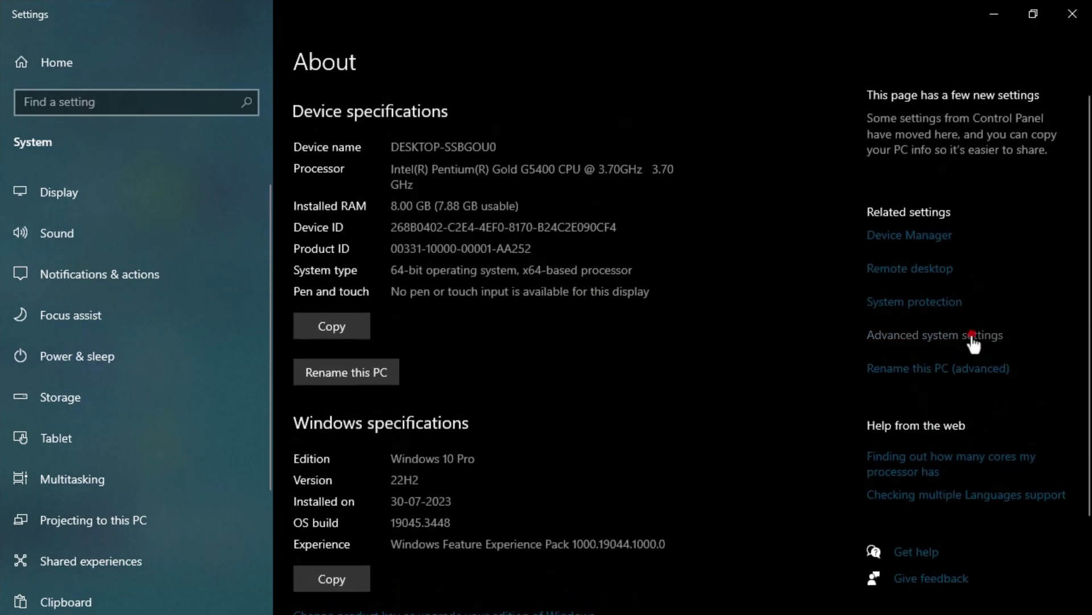
pyautogui.click(371, 225)
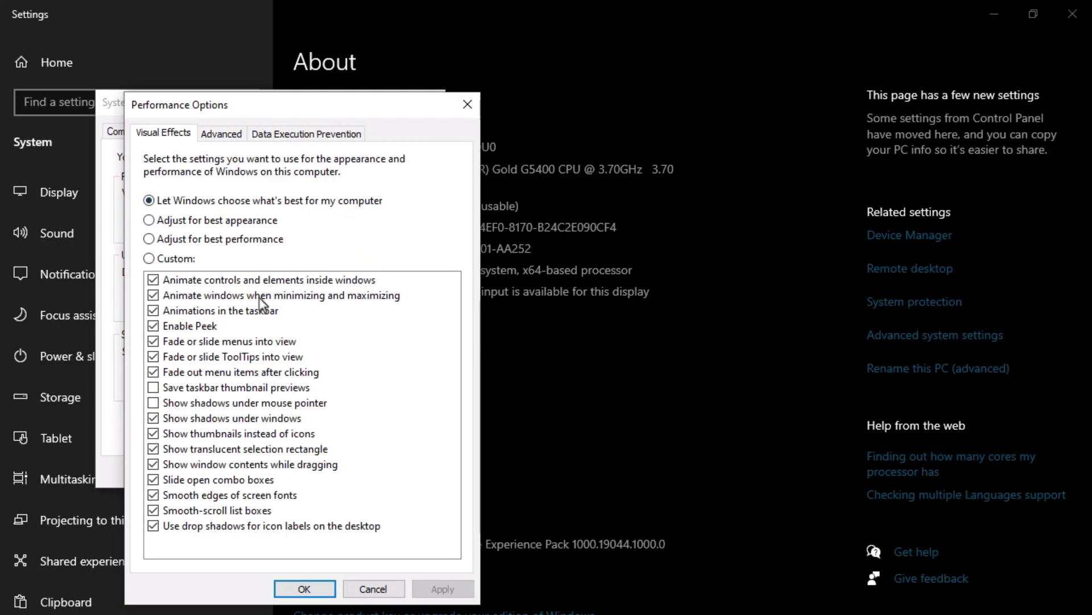
# Turn off the animations for controls and elements inside windows, for minimizing and maximizing windows, and in the taskbar
pyautogui.click(153, 280)
pyautogui.click(153, 295)
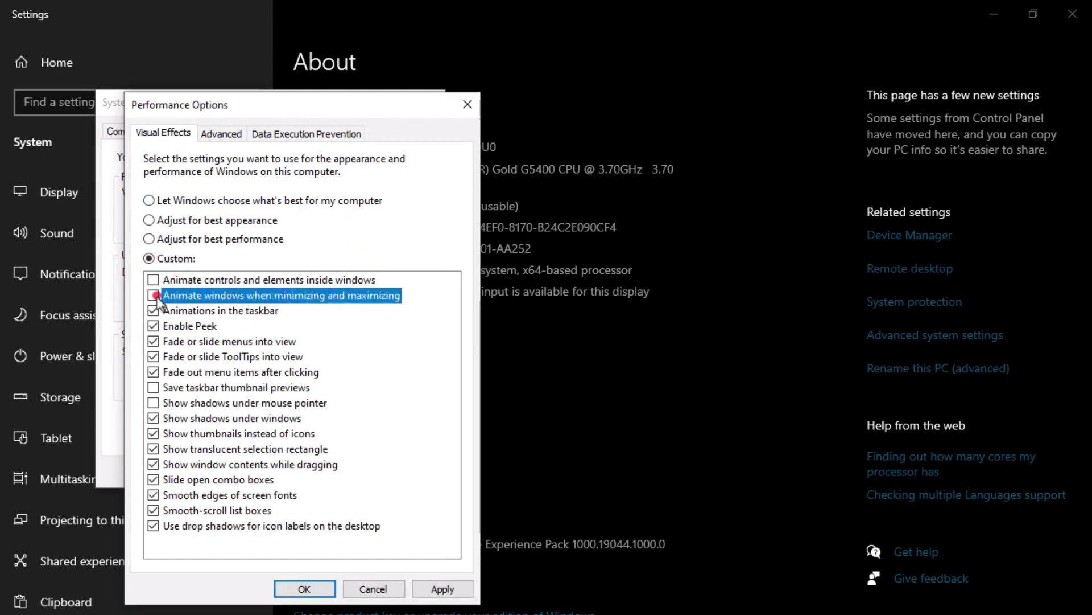
pyautogui.click(153, 310)
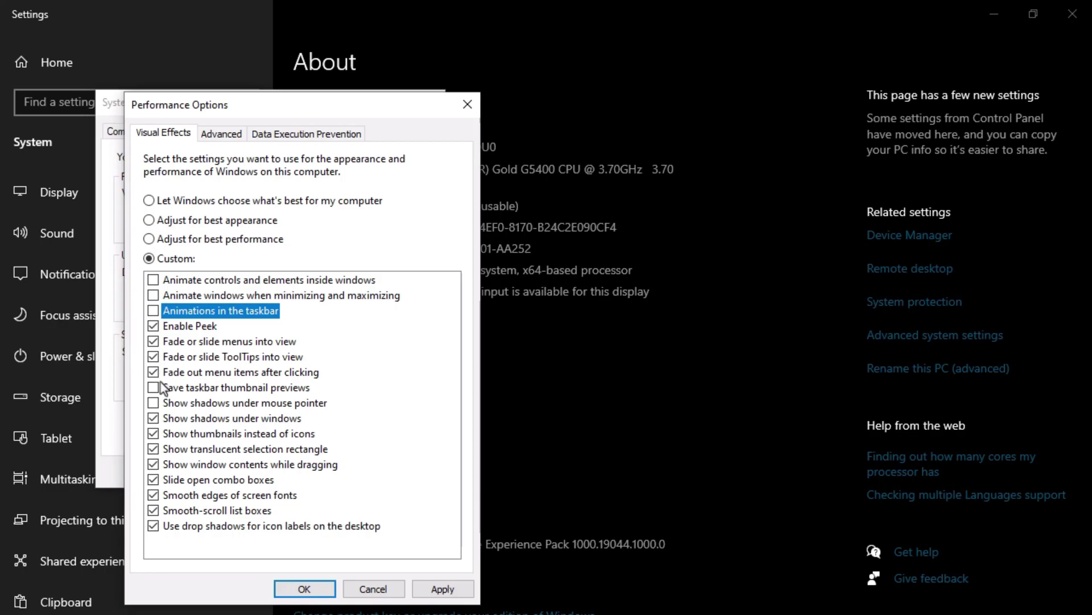
# Apply "Adjust for best performance" to the Windows visual effects and close System Properties and Settings
pyautogui.click(150, 238)
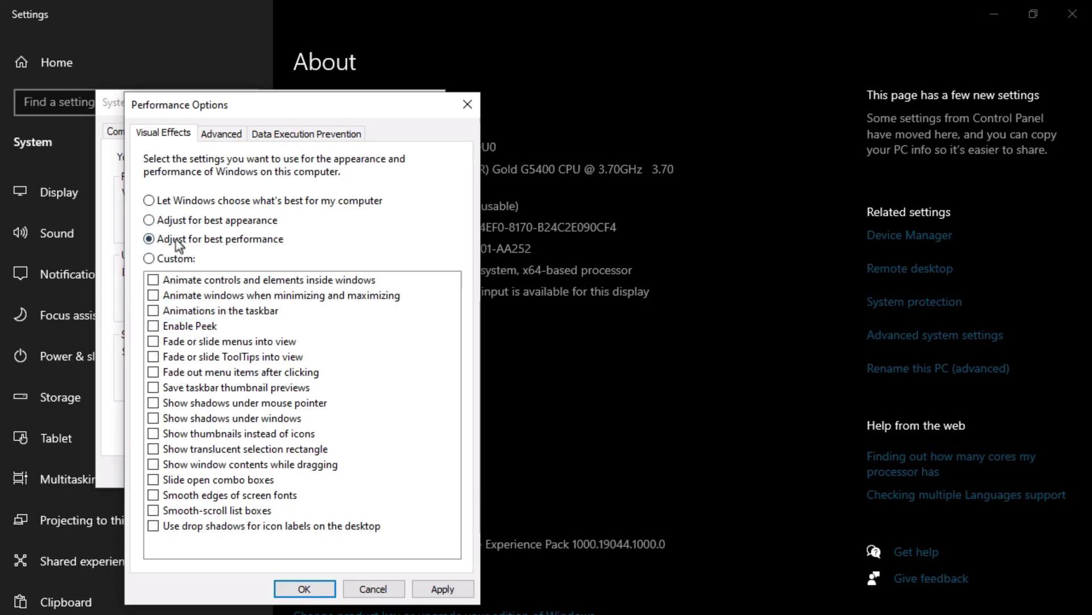
pyautogui.click(442, 588)
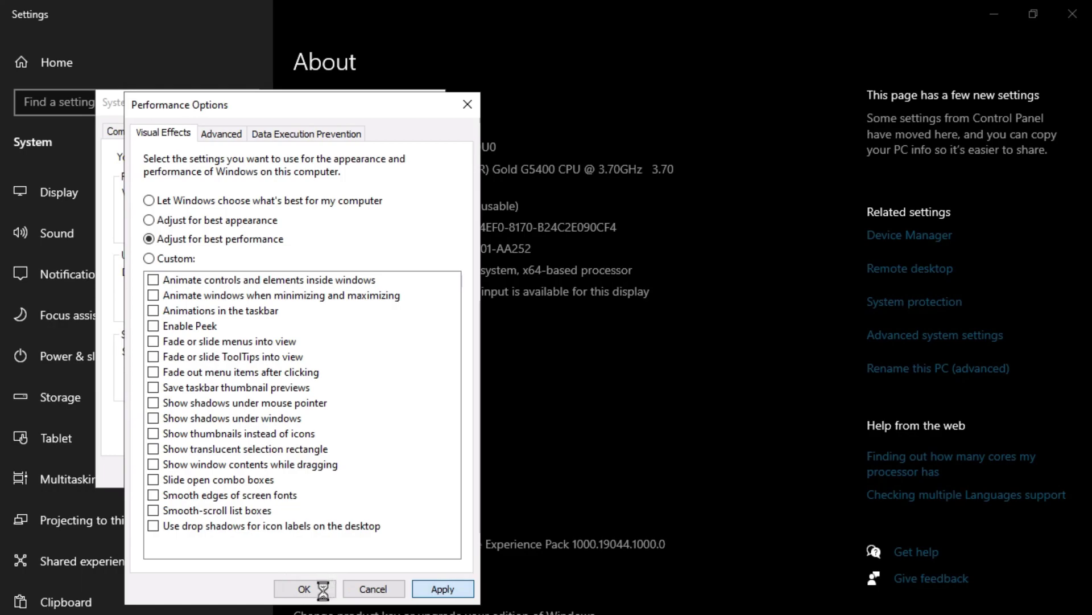
pyautogui.click(335, 592)
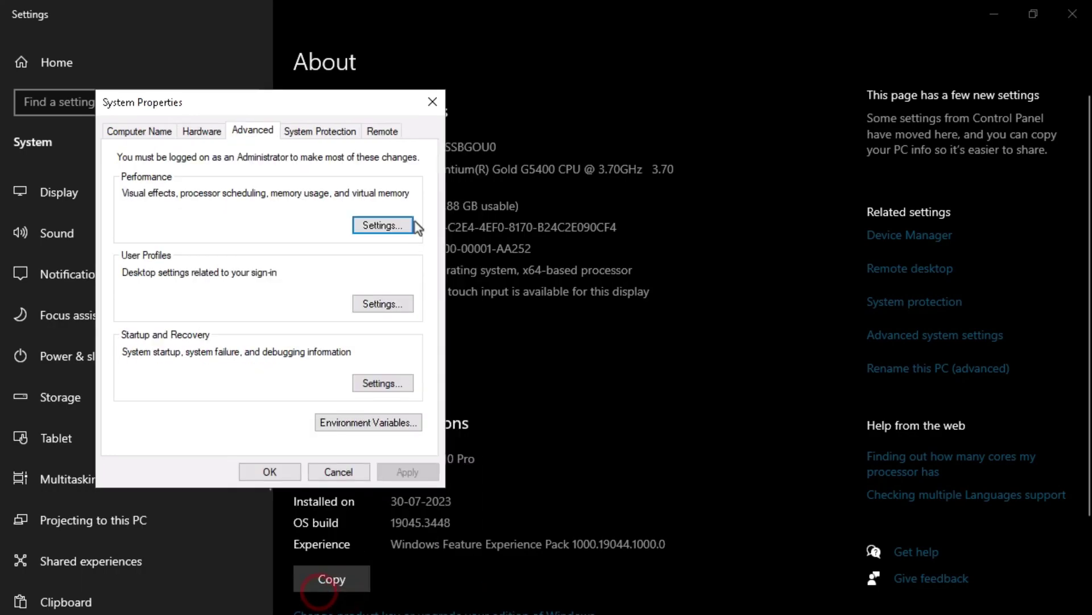
pyautogui.click(289, 473)
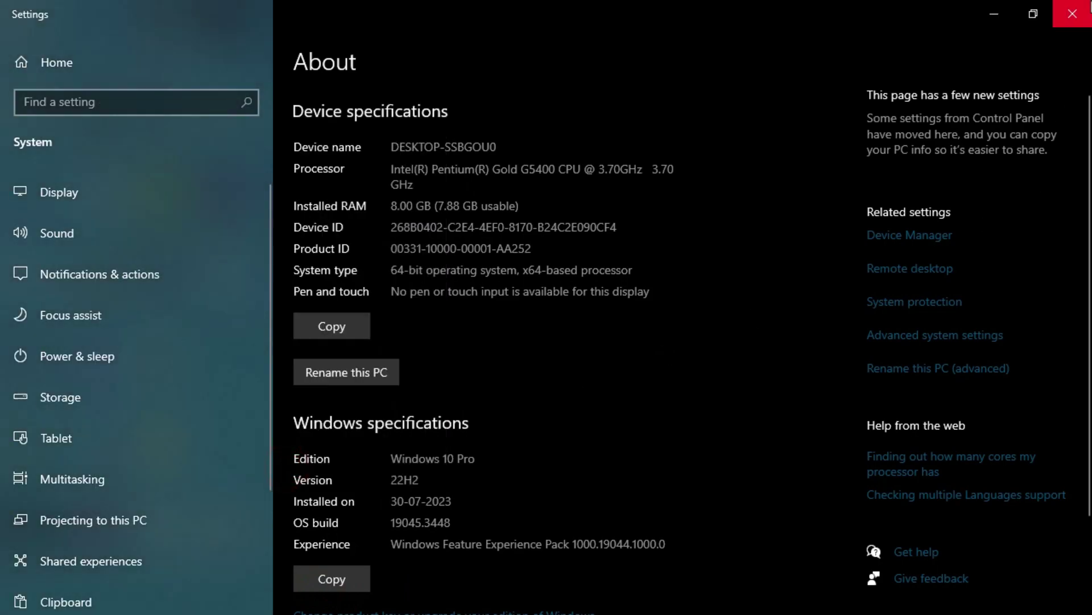
pyautogui.click(1073, 14)
# Refresh the desktop and briefly open the FBX Files folder to check how Windows looks and responds with the visual effects off
pyautogui.rightClick(534, 258)
pyautogui.rightClick(577, 300)
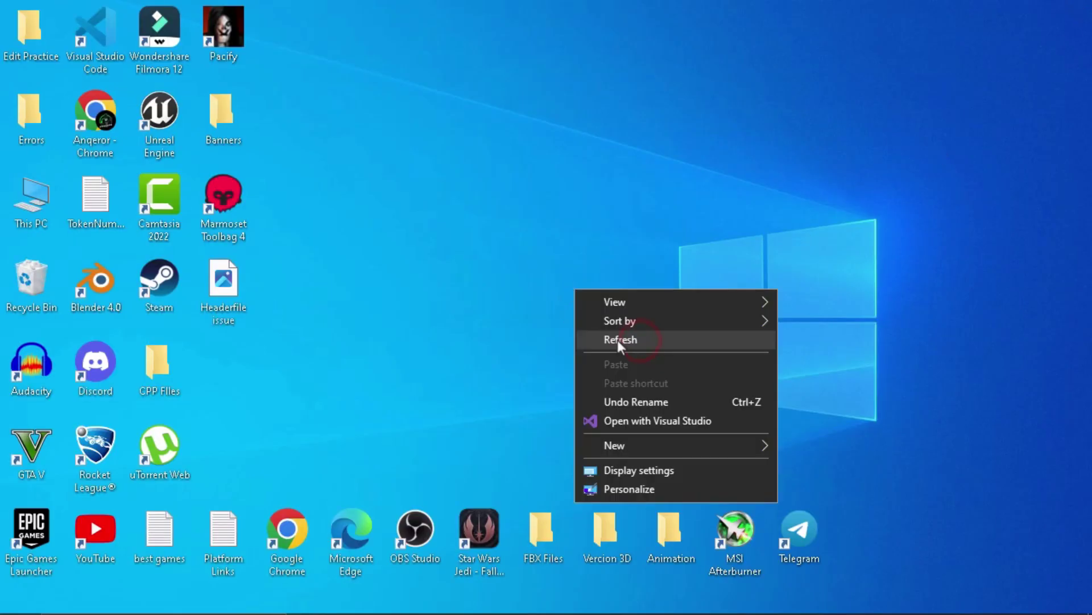
pyautogui.click(620, 344)
pyautogui.doubleClick(544, 535)
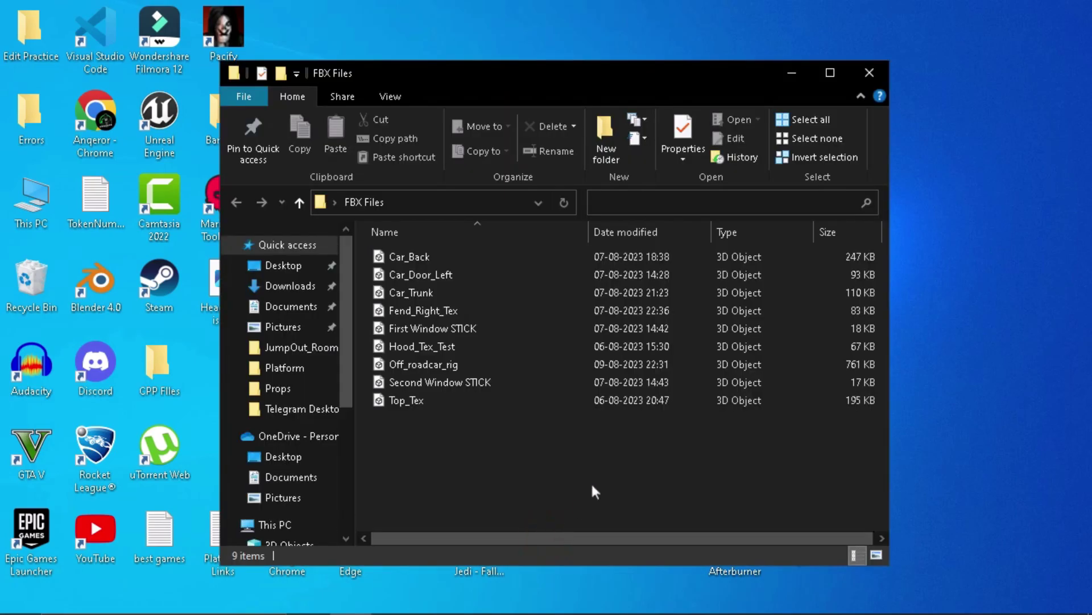
pyautogui.moveTo(630, 73); pyautogui.dragTo(469, 91)
pyautogui.click(708, 91)
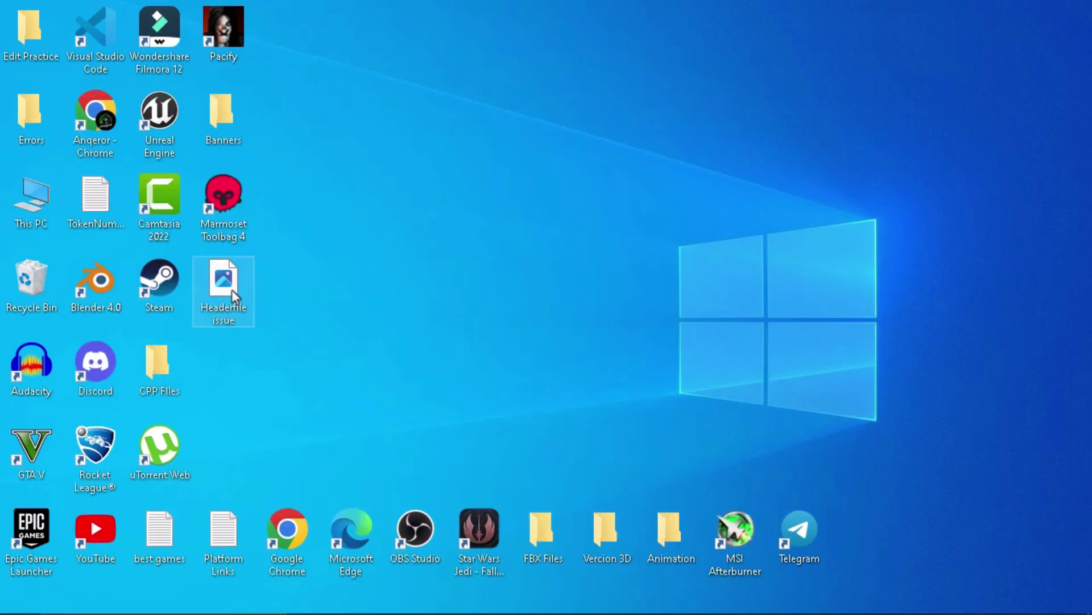
pyautogui.rightClick(489, 231)
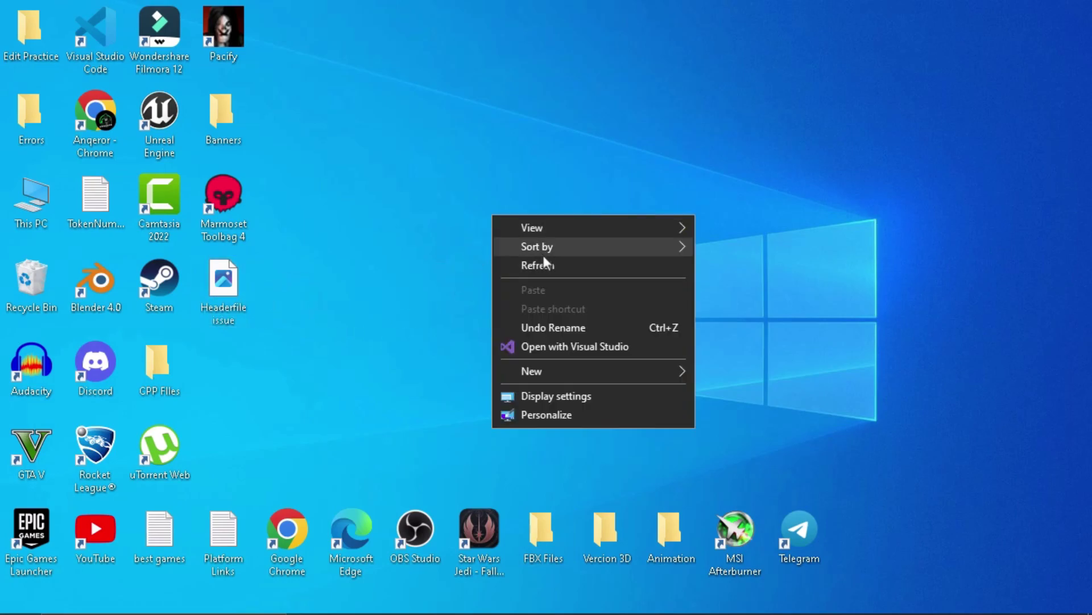
pyautogui.rightClick(544, 255)
pyautogui.click(594, 304)
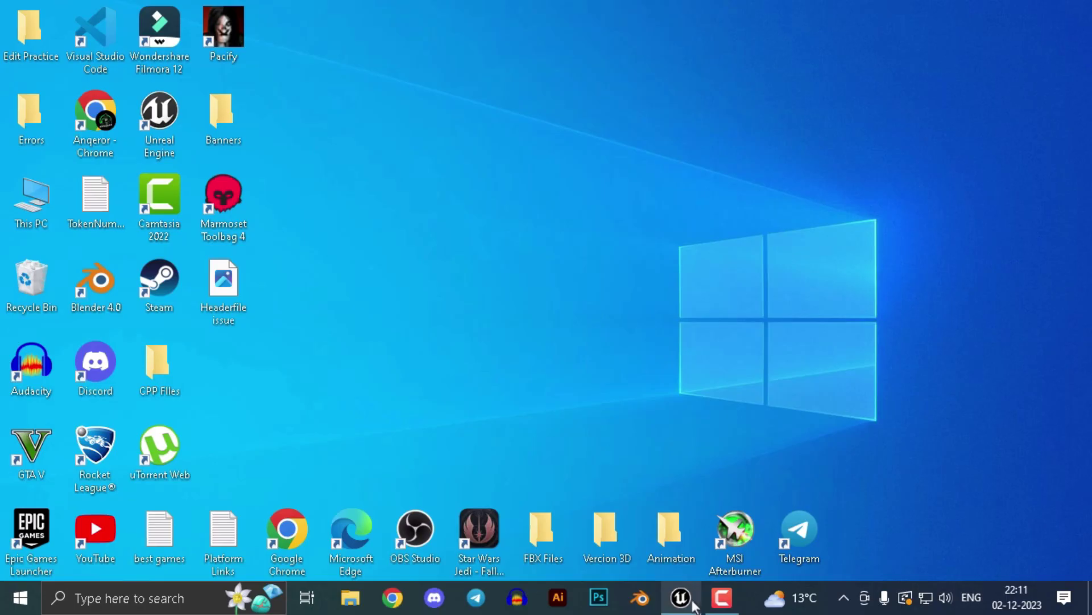
# Switch back to the Unreal Editor and play the third-person level, running the character forward before stopping
pyautogui.click(687, 598)
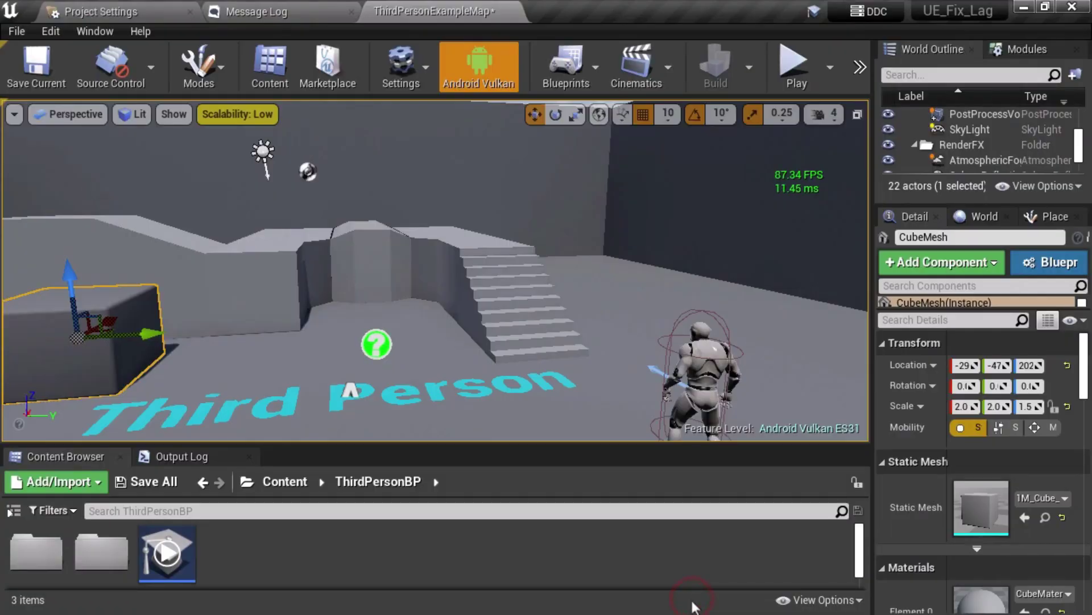
pyautogui.click(794, 64)
pyautogui.press('w')
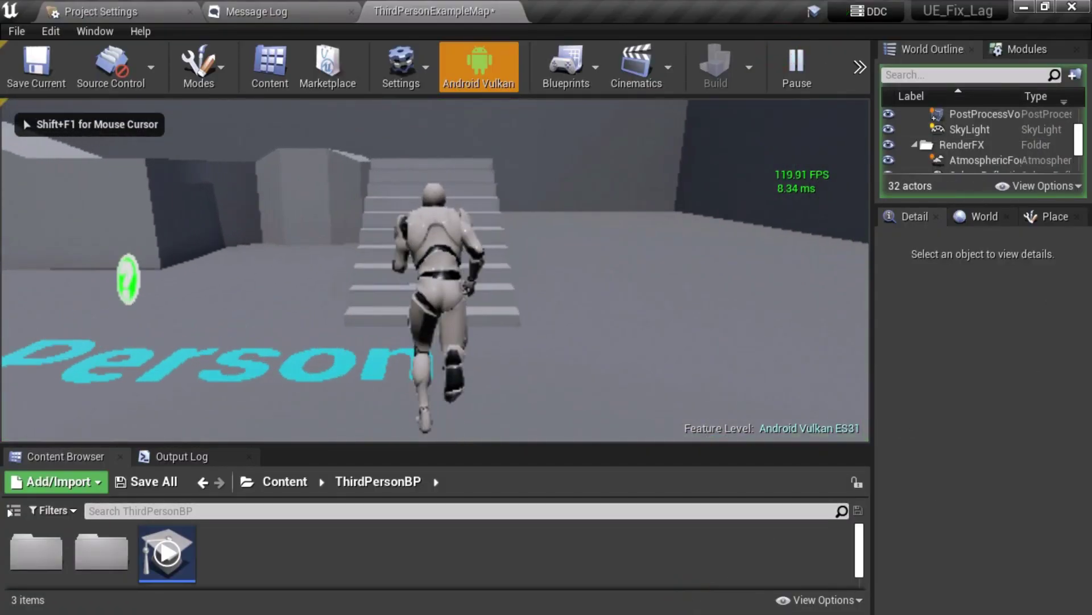
pyautogui.press('Escape')
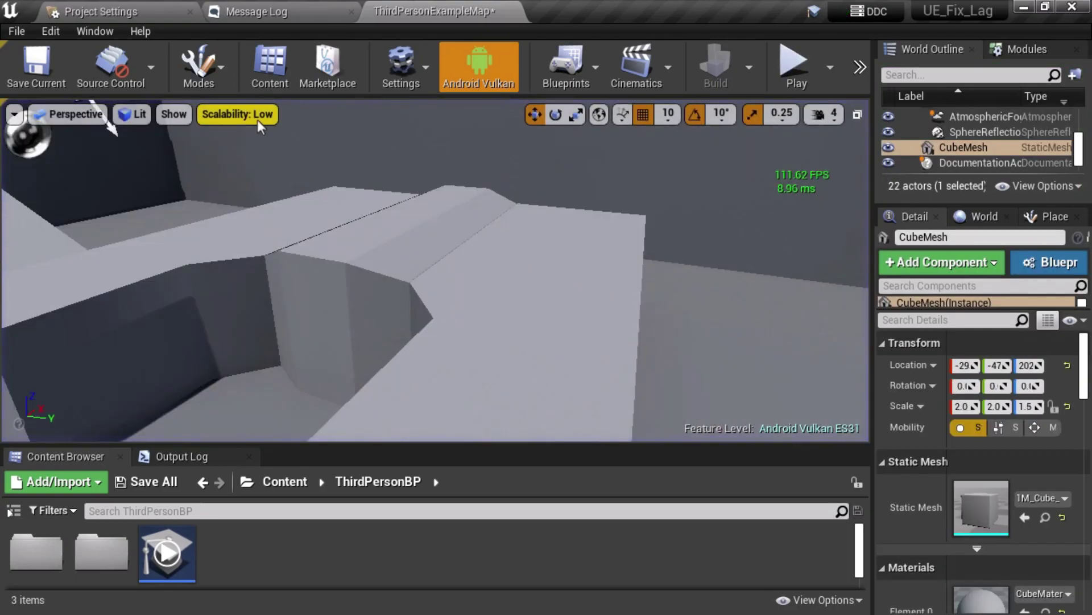
# Set the scalability Resolution Scale to 73% and play the level, running the character forward
pyautogui.click(237, 113)
pyautogui.moveTo(405, 169); pyautogui.dragTo(412, 170)
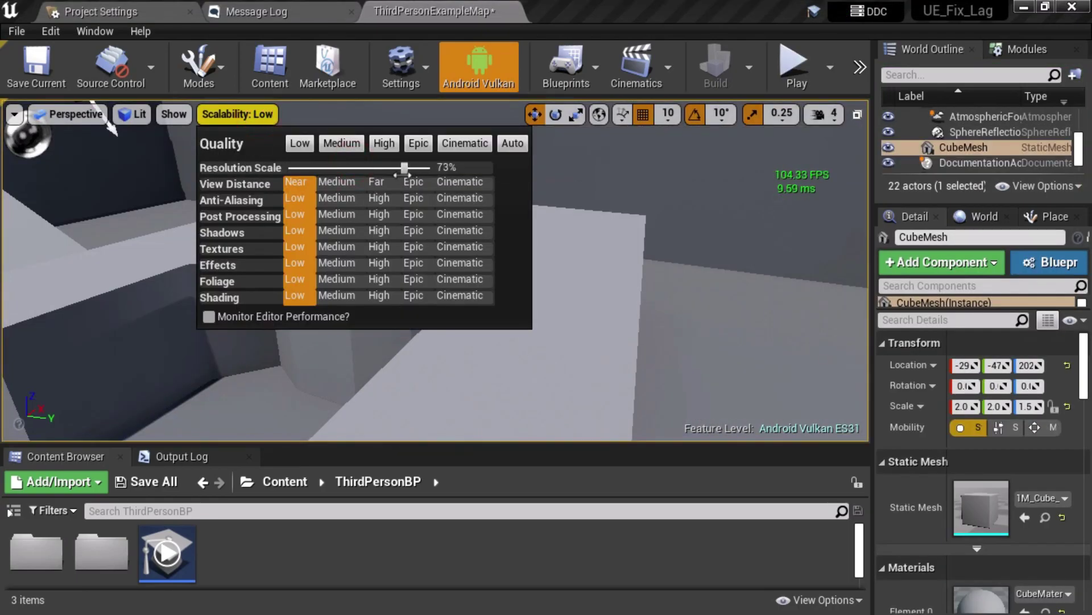
pyautogui.click(790, 63)
pyautogui.press('w')
pyautogui.press('w')
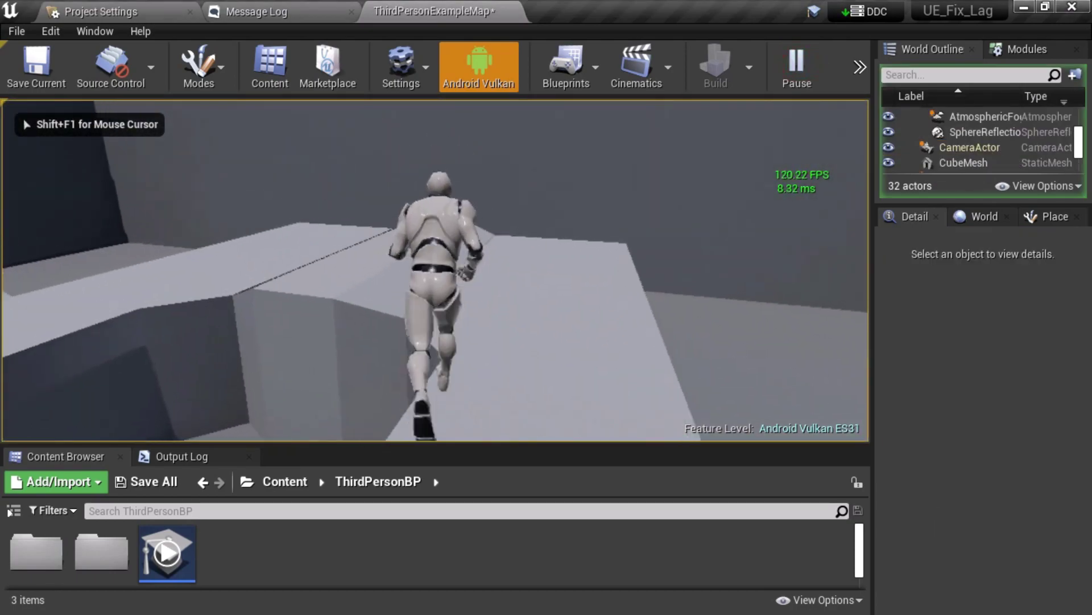